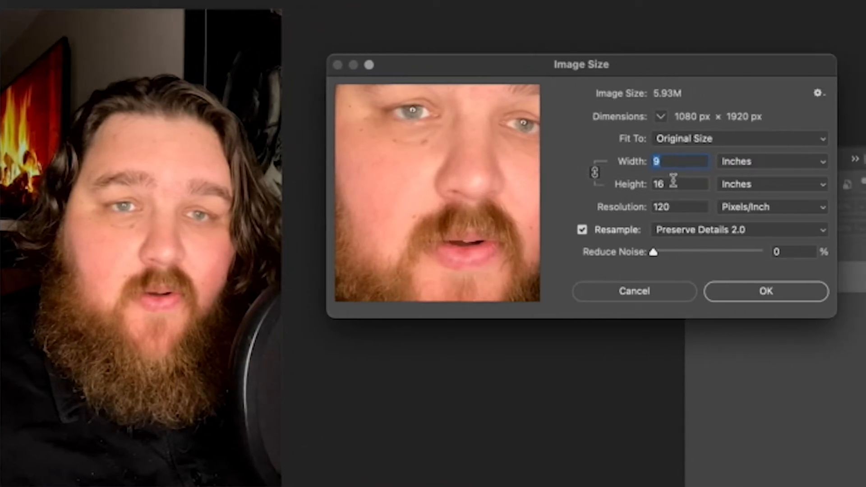
click(663, 184)
click(678, 208)
text(240)
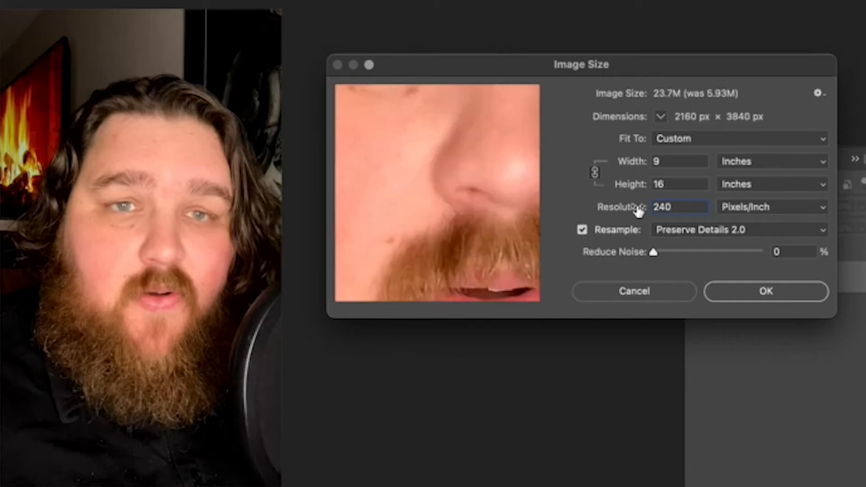
click(648, 293)
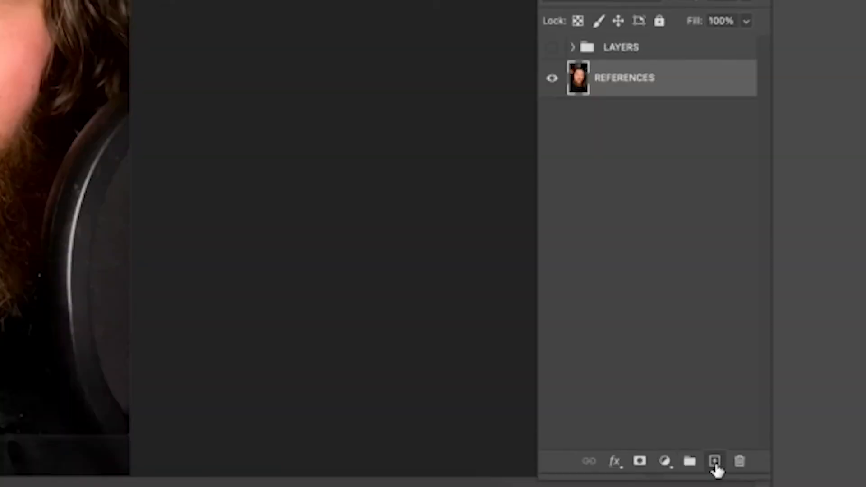
- Add a new layer above the REFERENCES layer and name it FACE
click(714, 461)
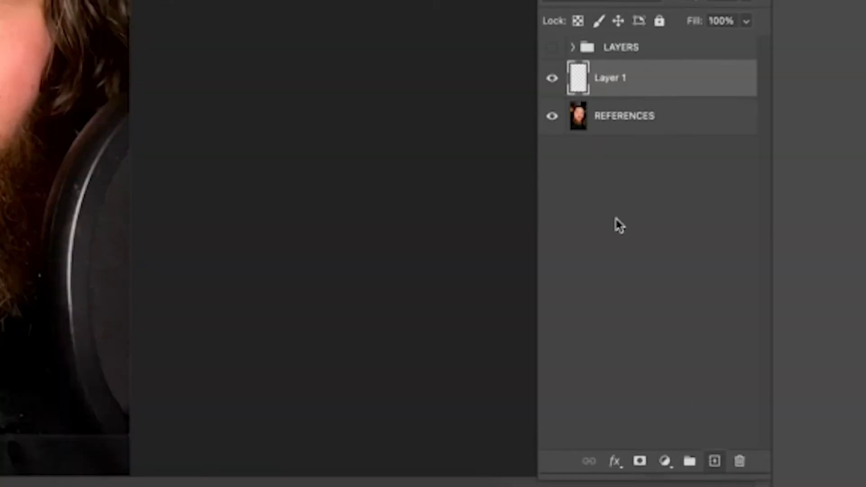
double_click(620, 76)
text(FACE)
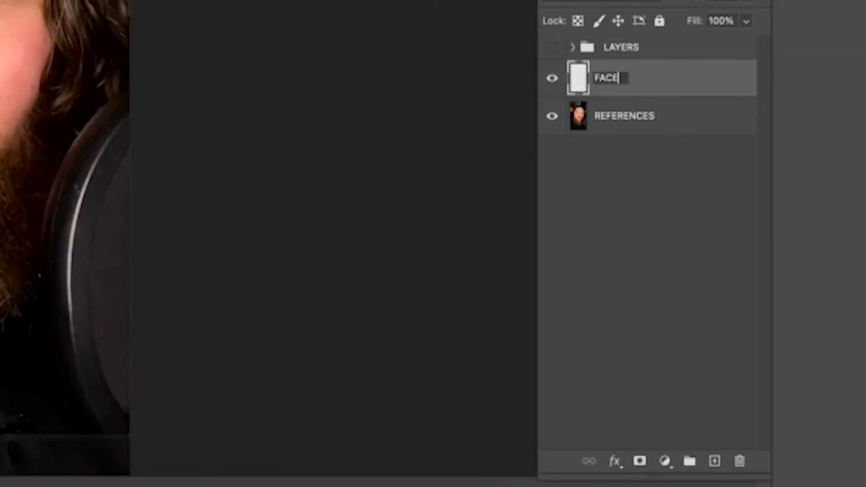
key(Return)
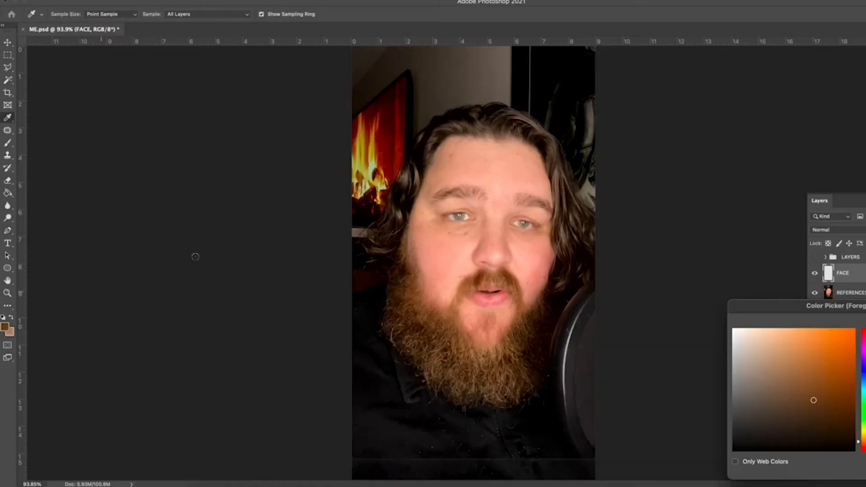
- Sample the forehead skin tone as the foreground colour and activate the Pen tool
click(462, 167)
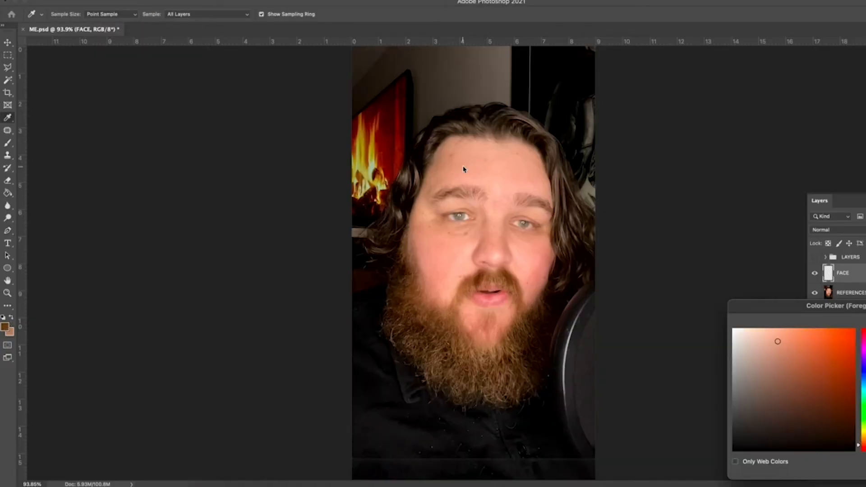
key(Return)
key(p)
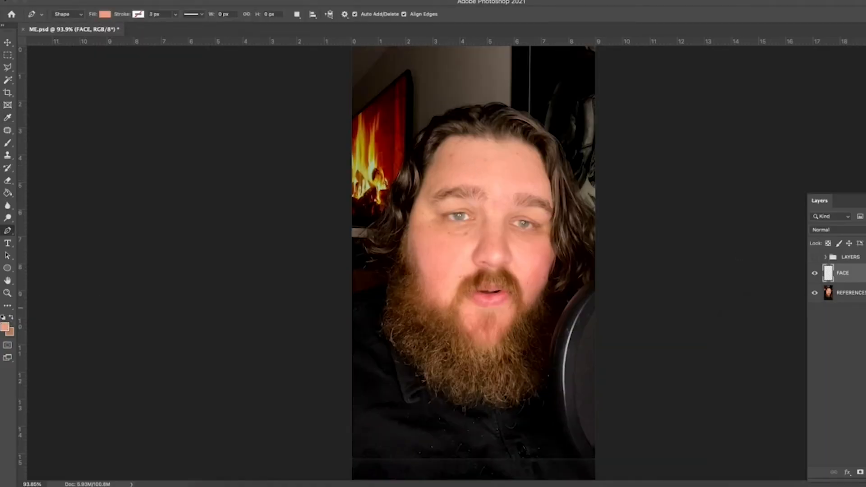
- Trace a closed, skin-coloured shape around the face on the FACE layer, from the hairline down to the chin and back
click(500, 132)
click(445, 134)
click(437, 140)
click(414, 200)
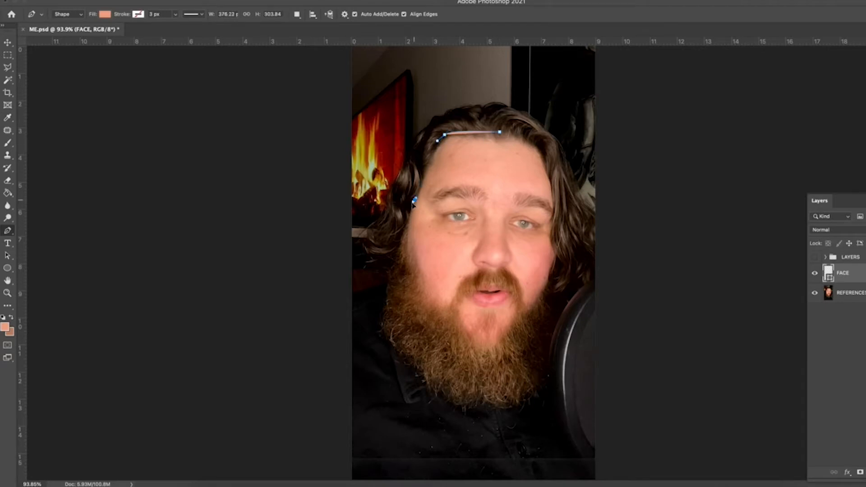
click(407, 232)
drag(409, 272, 413, 285)
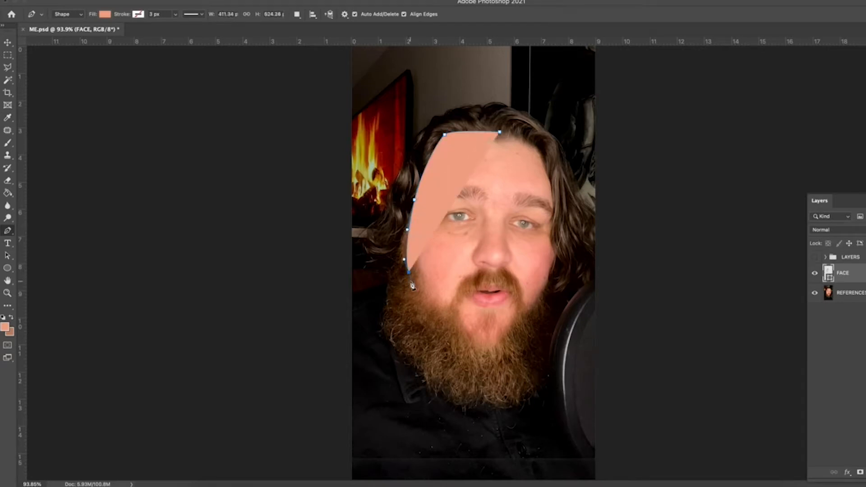
click(437, 323)
click(472, 362)
drag(507, 364, 509, 359)
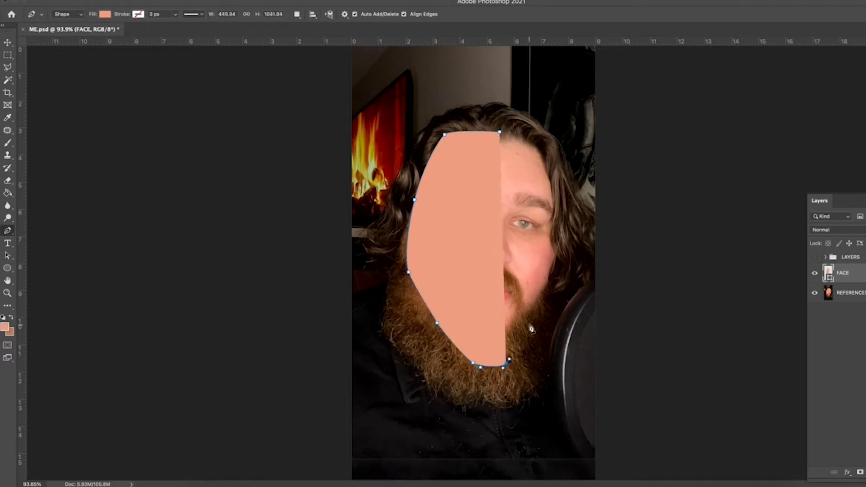
drag(530, 323, 532, 318)
drag(555, 268, 556, 264)
drag(556, 225, 556, 222)
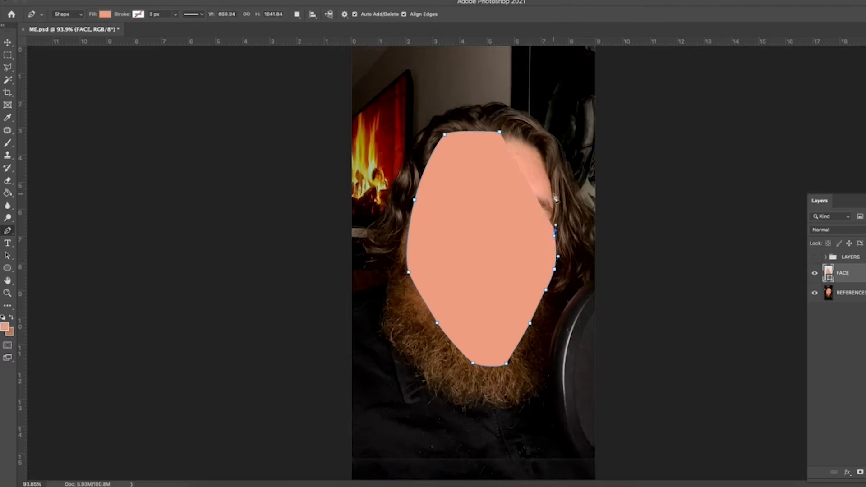
drag(554, 185, 553, 174)
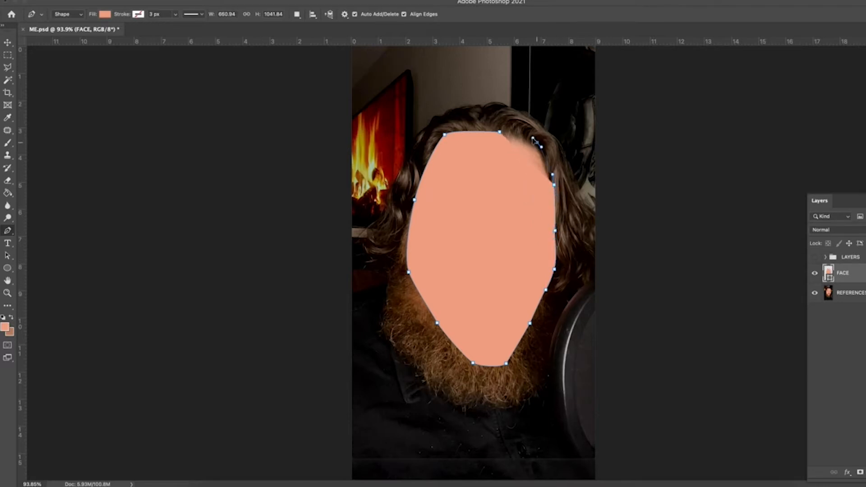
drag(533, 139, 532, 138)
click(500, 133)
- Add a new layer above the FACE layer and name it HAIR
click(864, 472)
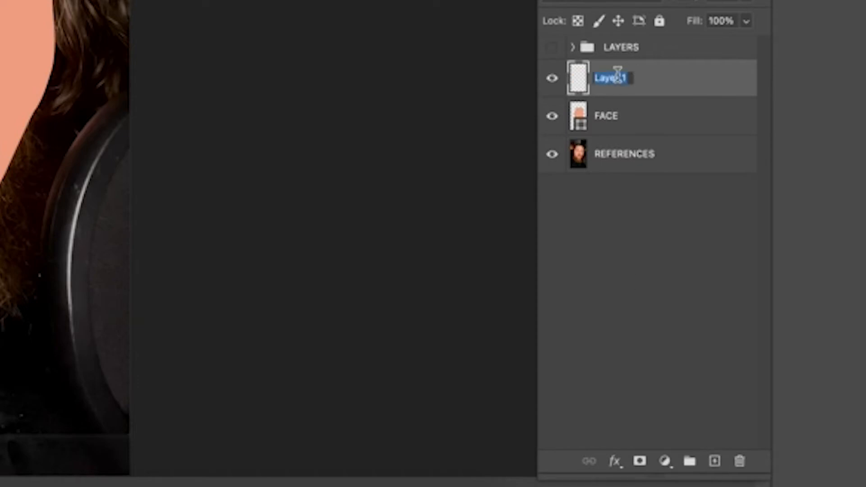
text(ha)
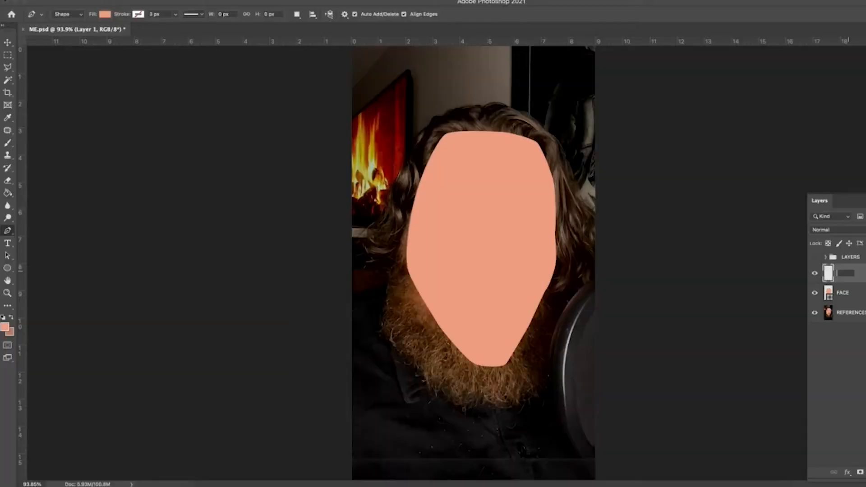
key(Return)
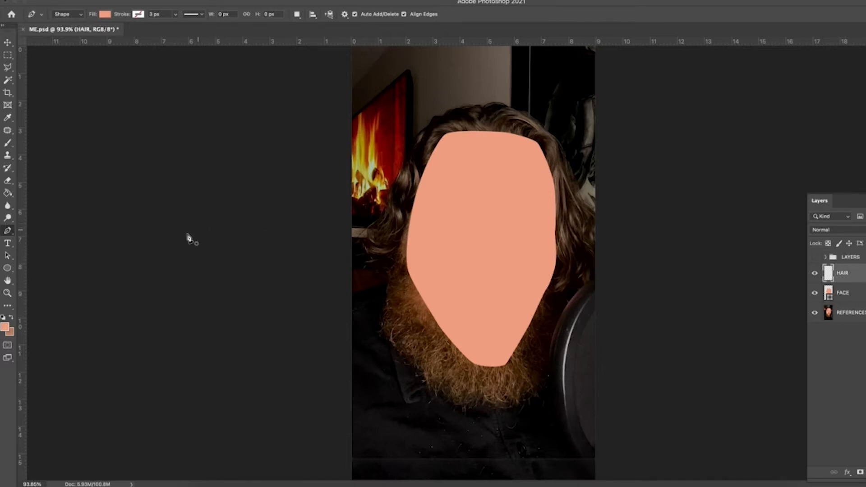
- Sample the dark brown hair colour above the forehead as the foreground colour and activate the Pen tool
click(5, 327)
click(506, 122)
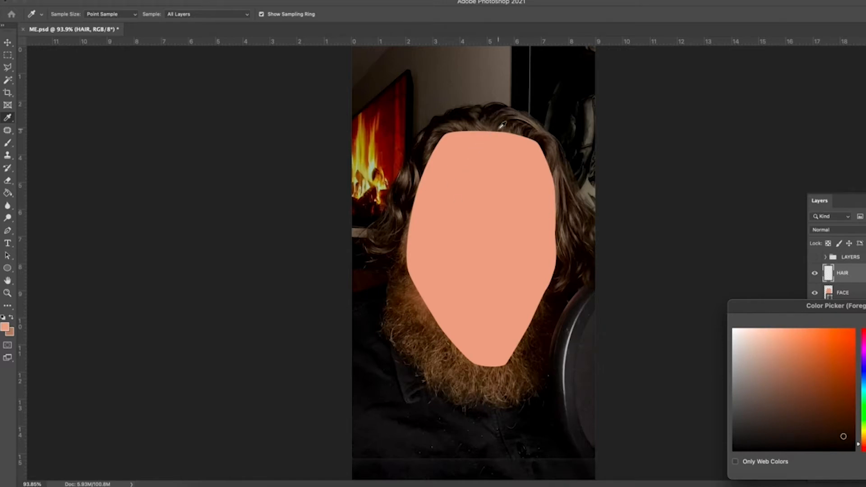
click(495, 130)
key(Return)
key(p)
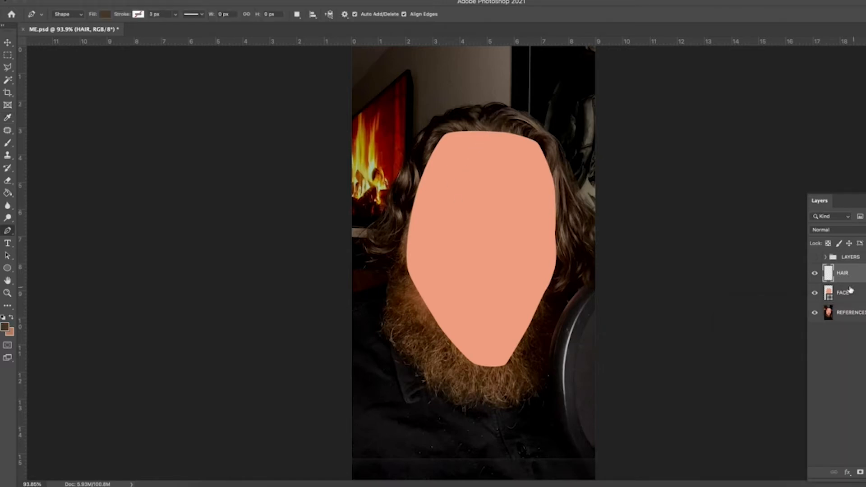
- Hide the FACE layer and trace the full hair outline as a dark brown shape on the HAIR layer
click(815, 294)
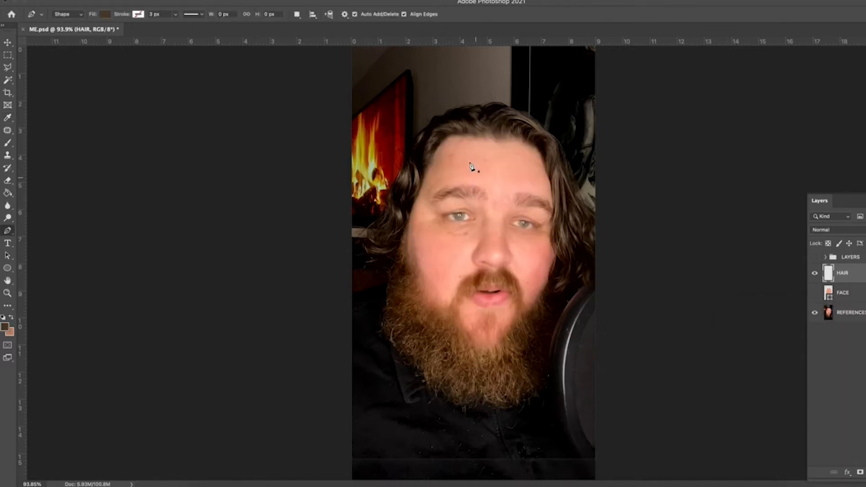
click(496, 140)
drag(456, 136, 431, 156)
drag(416, 198, 413, 207)
drag(400, 246, 398, 253)
drag(389, 270, 362, 256)
drag(366, 239, 369, 233)
drag(376, 220, 381, 214)
drag(425, 129, 431, 123)
drag(455, 110, 464, 108)
drag(483, 108, 534, 121)
drag(559, 158, 563, 174)
drag(591, 211, 596, 220)
drag(585, 273, 580, 281)
drag(550, 292, 549, 287)
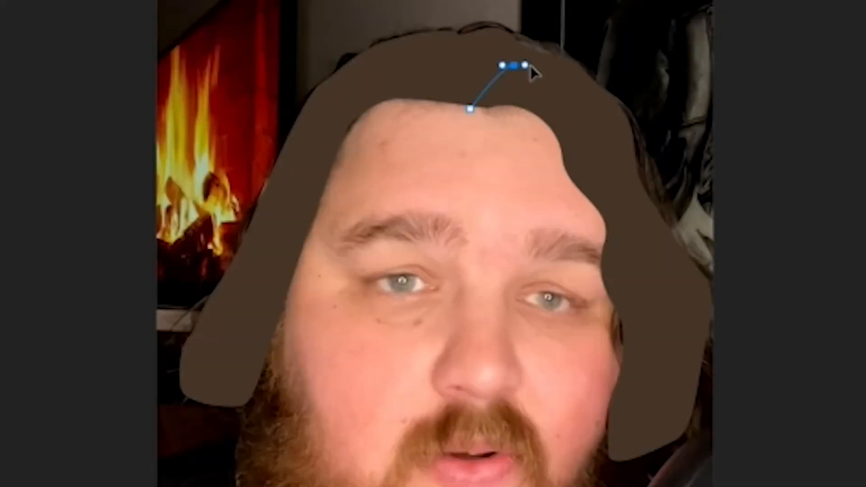
- Draw a shape of several pointed, curved hair strands at the hairline above the forehead
drag(530, 66, 512, 79)
drag(490, 120, 497, 140)
drag(531, 80, 551, 73)
click(531, 81)
drag(513, 125, 513, 143)
click(514, 125)
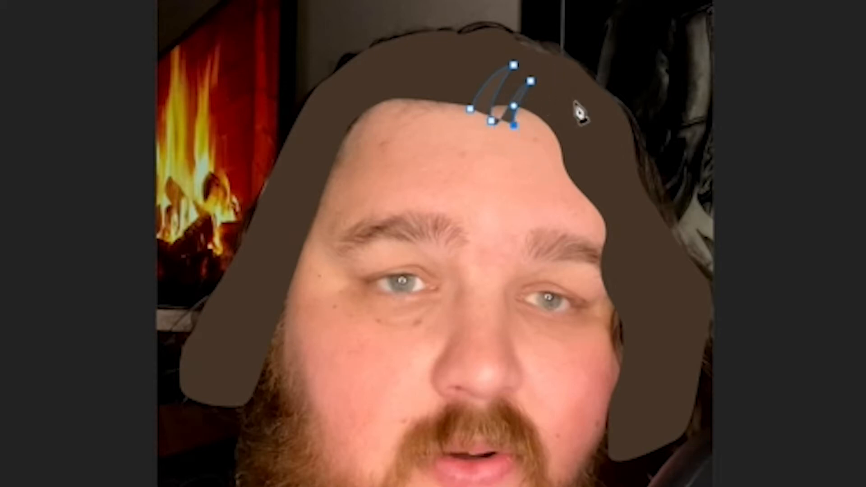
drag(599, 116, 613, 153)
click(599, 116)
drag(538, 142, 530, 181)
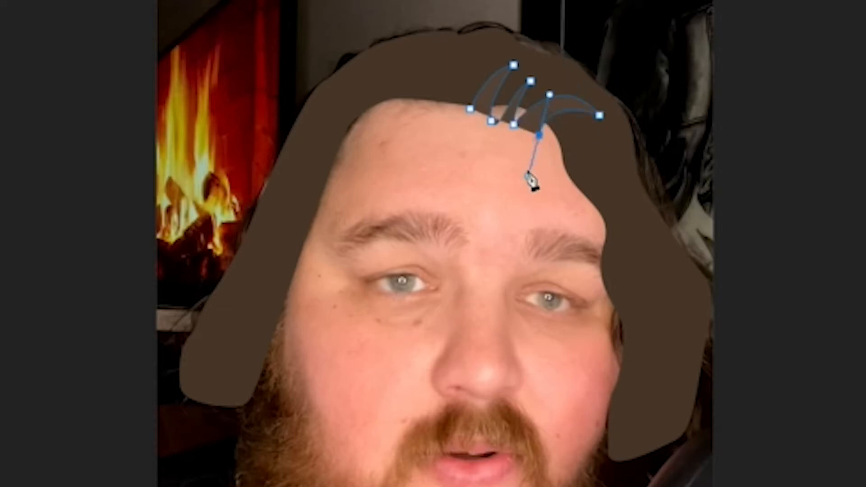
key(Escape)
- Draw a long wavy strand shape down the hair on the right side of the face
click(595, 145)
drag(633, 197, 632, 232)
drag(685, 300, 677, 350)
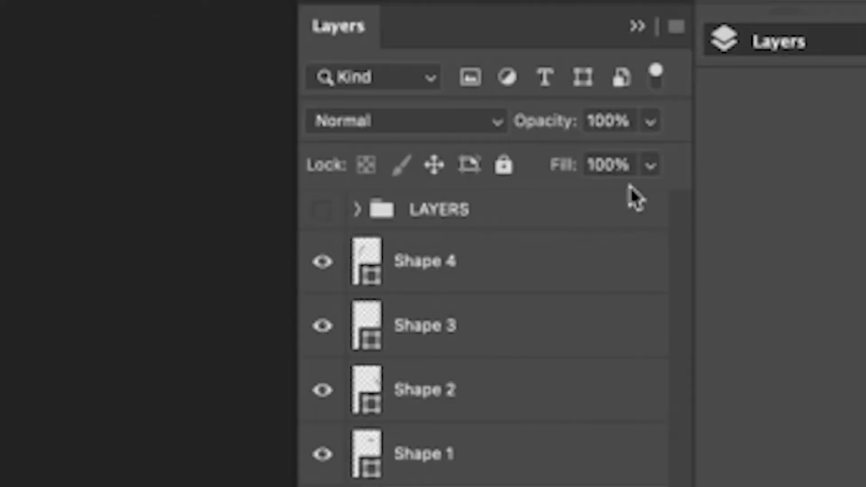
- Lower the HAIR layer's opacity and draw a pointed, curved strand shape along the upper right of the hair
click(650, 121)
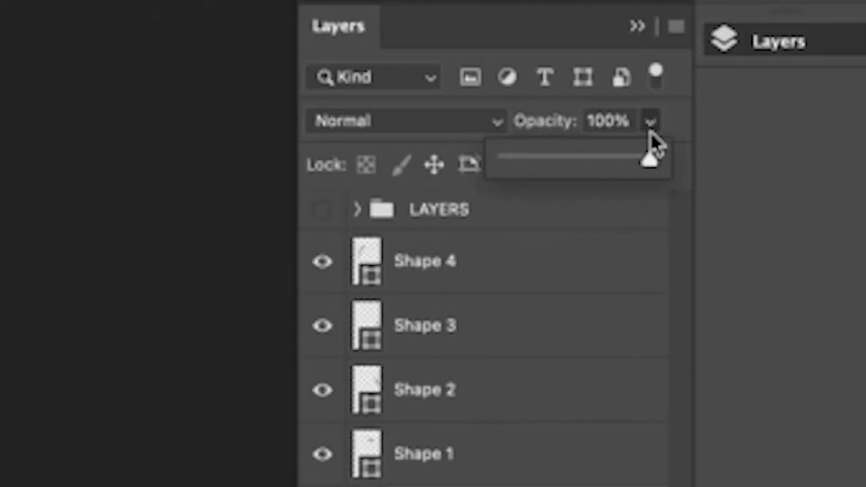
click(565, 158)
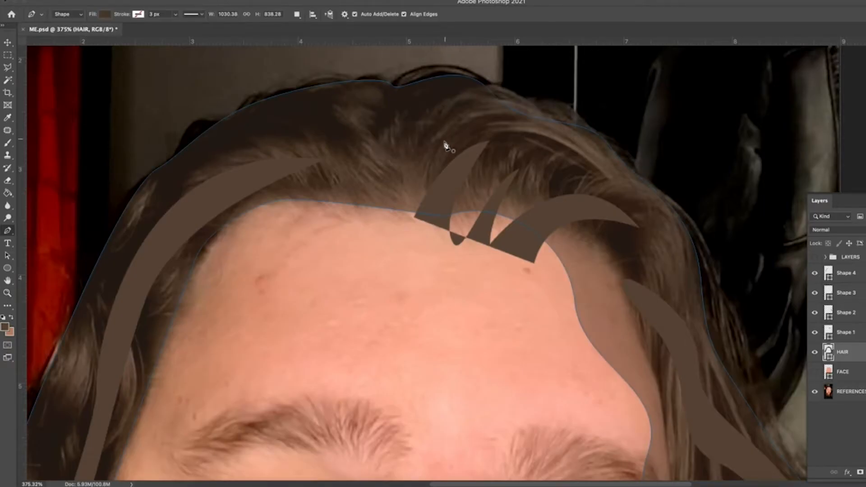
mouse_move(520, 117)
mouse_down()
mouse_move(533, 130)
mouse_move(509, 128)
mouse_up()
click(469, 147)
drag(604, 177, 657, 243)
drag(574, 218, 573, 241)
alt+click(574, 217)
drag(653, 207, 699, 253)
alt+click(652, 207)
drag(625, 172, 614, 172)
drag(547, 119, 531, 117)
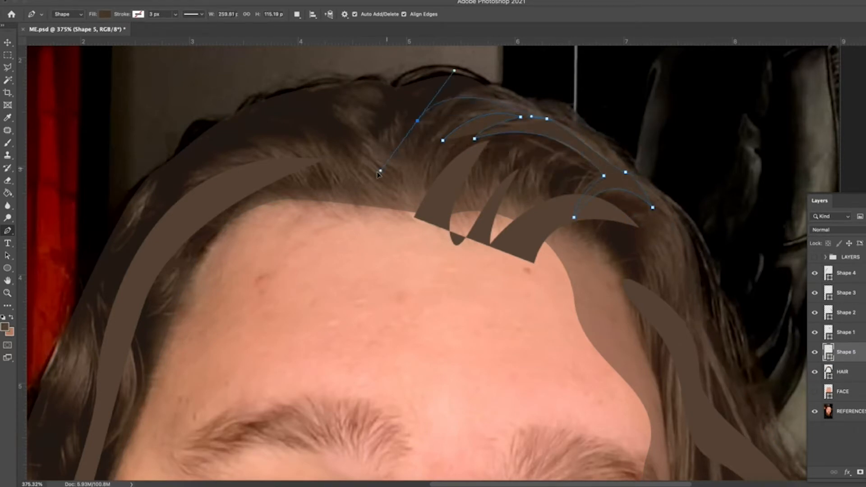
drag(417, 120, 388, 153)
alt+click(417, 121)
drag(509, 112, 510, 113)
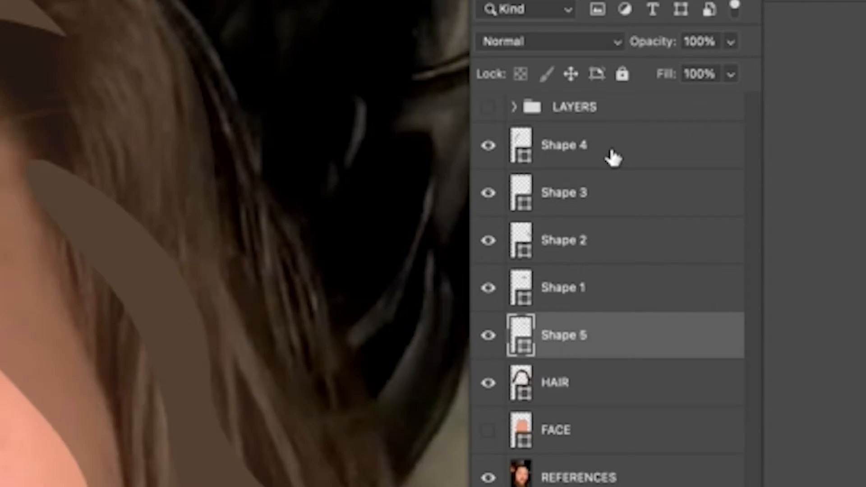
- Merge all the hair strand shape layers into one and clip it to the HAIR layer
shift+click(864, 279)
key(ctrl+e)
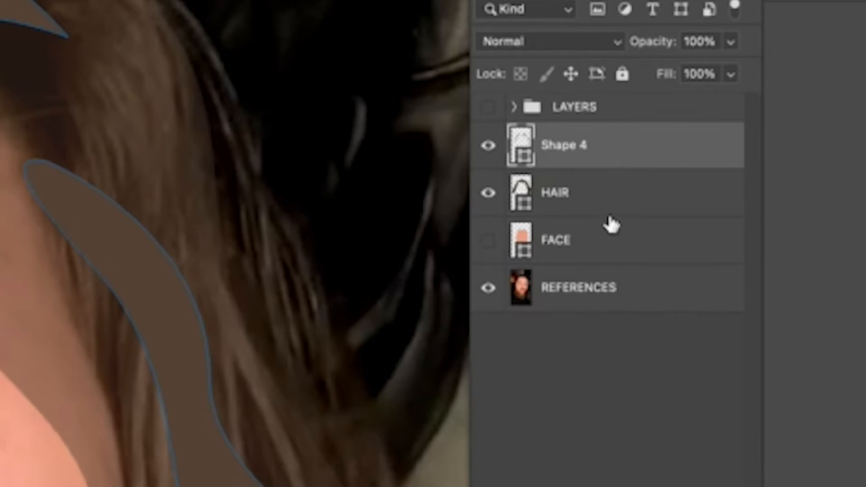
alt+click(584, 168)
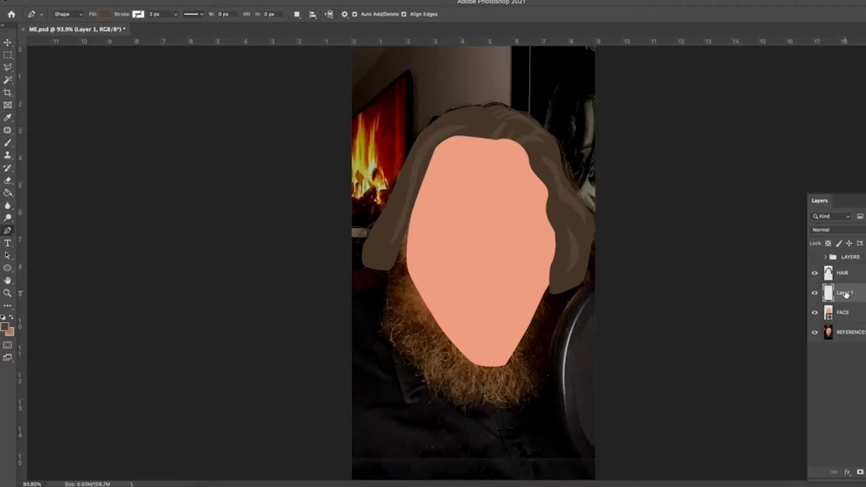
- Name the new layer between HAIR and FACE as BEARD
double_click(845, 293)
text(BEARD)
key(Return)
- Sample the reddish-brown beard colour from the photo as the foreground colour and activate the Pen tool
click(5, 328)
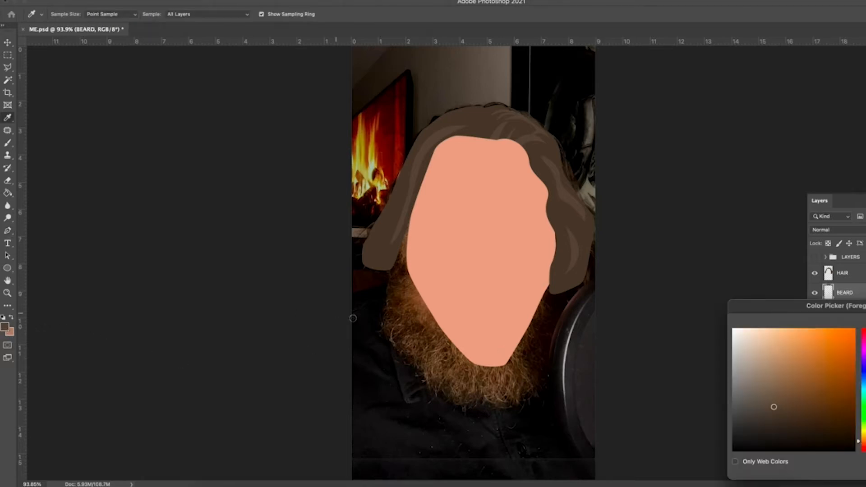
click(430, 323)
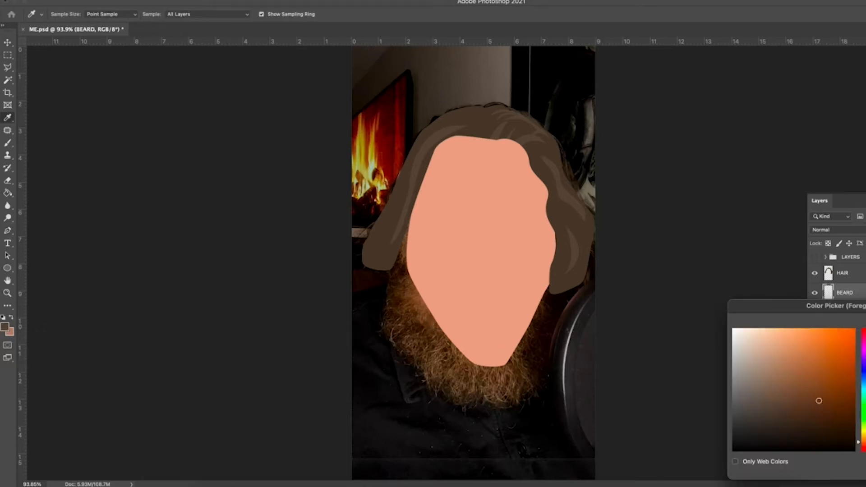
key(Return)
key(p)
- Trace the beard as a closed brown shape along the jaw and cheeks on the BEARD layer
click(412, 211)
click(415, 267)
click(420, 276)
drag(438, 306, 445, 325)
click(467, 347)
click(513, 341)
click(548, 282)
drag(530, 402, 524, 408)
click(467, 409)
click(414, 364)
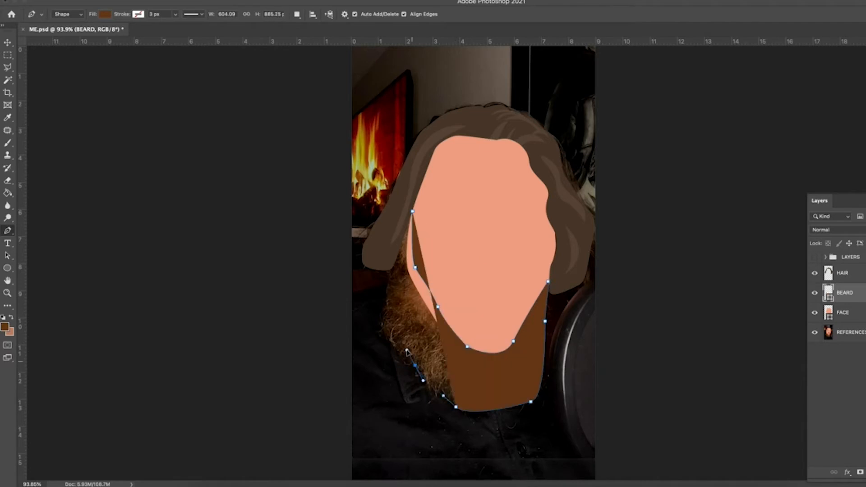
click(391, 299)
click(398, 260)
click(412, 211)
- Draw a small teardrop-shaped chin patch in the opening above the beard
click(492, 323)
drag(492, 353, 504, 353)
click(492, 322)
- Draw an arched moustache shape that curves around the mouth area and joins the beard at both sides
click(459, 342)
drag(478, 304, 501, 303)
drag(520, 334, 518, 359)
drag(497, 291, 446, 284)
drag(449, 339, 459, 361)
key(Return)
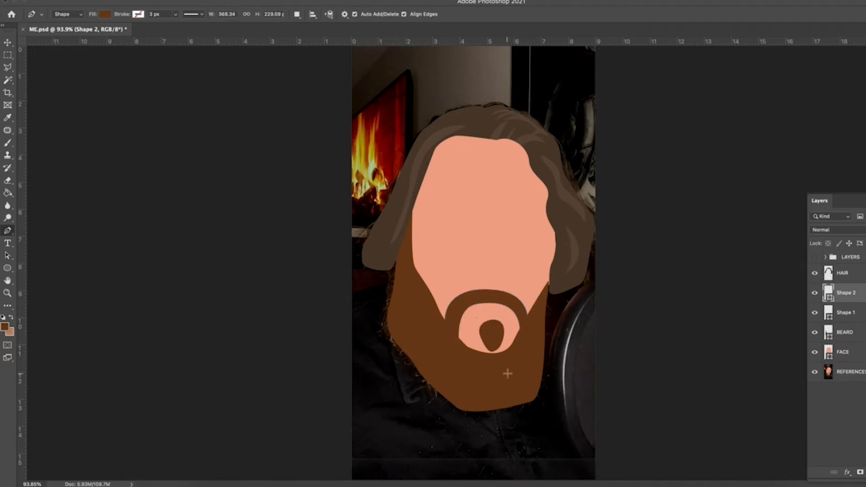
- Merge the moustache, chin patch and beard shape layers and name the merged layer BEARD
shift+click(844, 332)
key(ctrl+e)
double_click(846, 293)
text(BEARD)
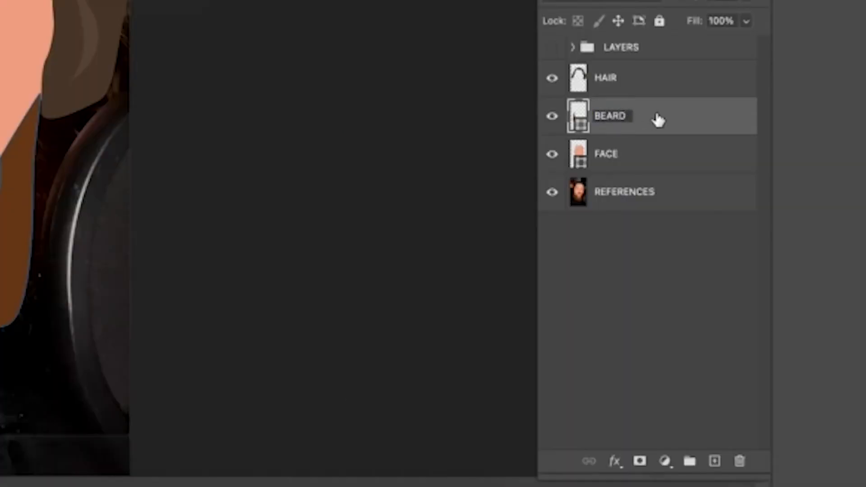
key(Return)
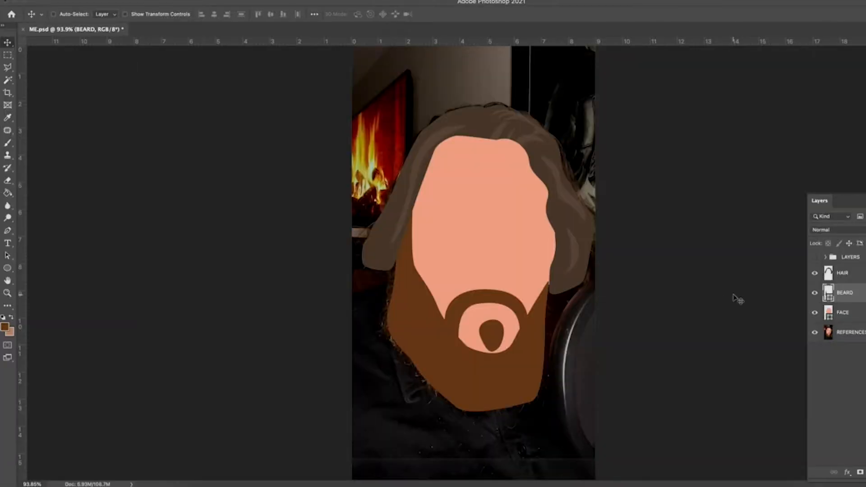
- Shift the beard slightly, then delete the traced HAIR, BEARD and FACE layers and show the finished LAYERS group
mouse_move(516, 387)
mouse_down()
mouse_move(531, 370)
mouse_move(500, 365)
mouse_move(511, 381)
mouse_up()
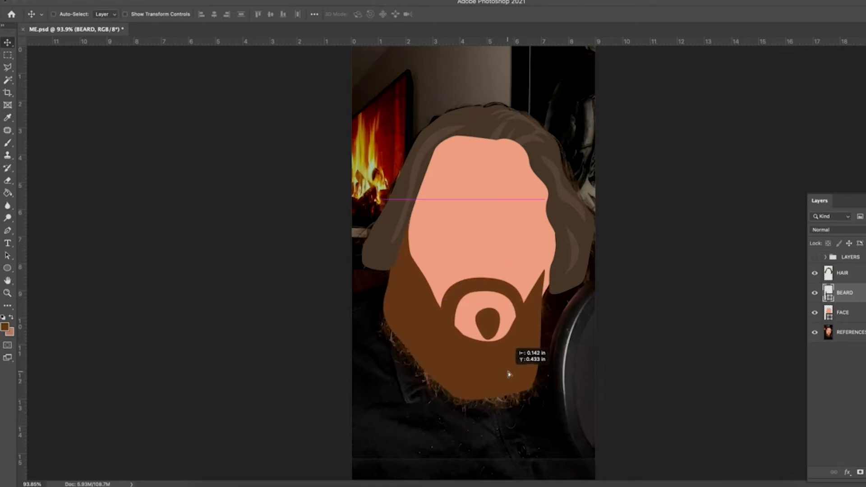
click(862, 276)
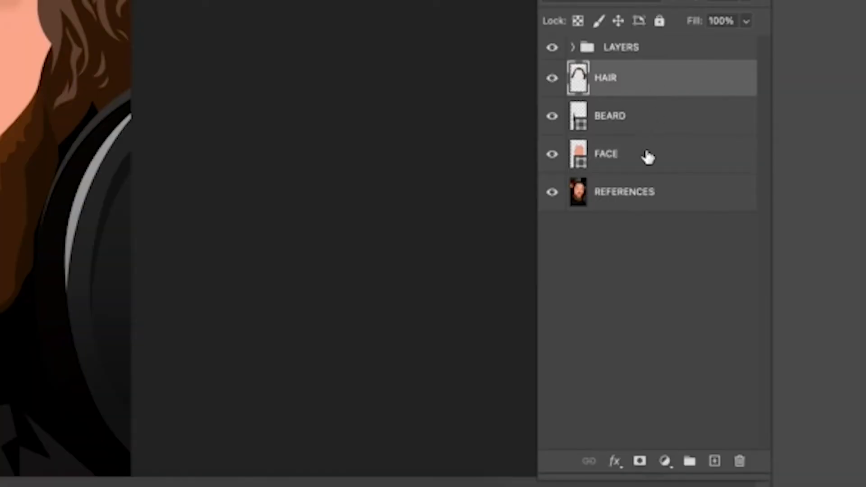
shift+click(613, 155)
drag(613, 154, 739, 460)
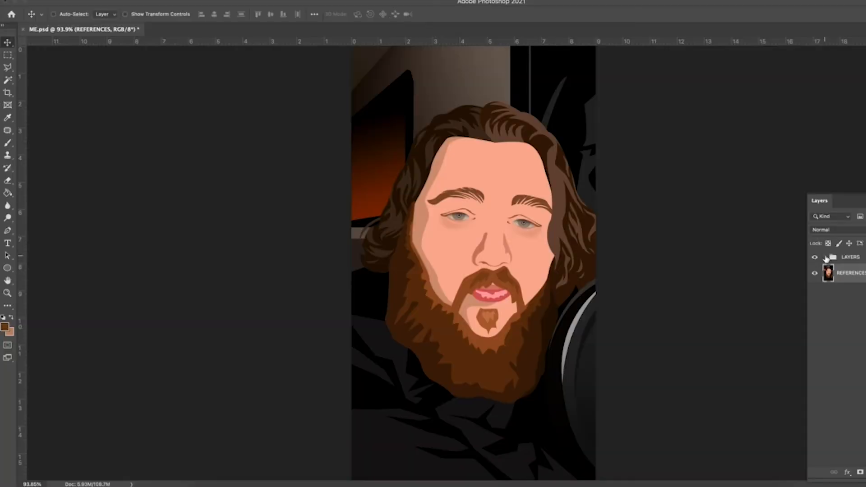
- Expand the LAYERS group and hide its layers one by one from MIC down to the brows to examine the separate parts
click(825, 257)
click(815, 273)
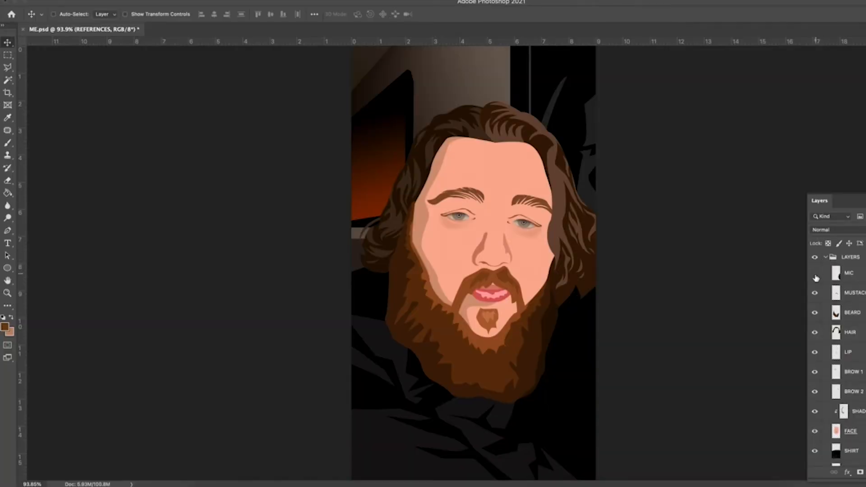
click(814, 293)
click(814, 313)
click(815, 332)
drag(815, 352, 814, 322)
click(815, 437)
click(814, 321)
click(814, 300)
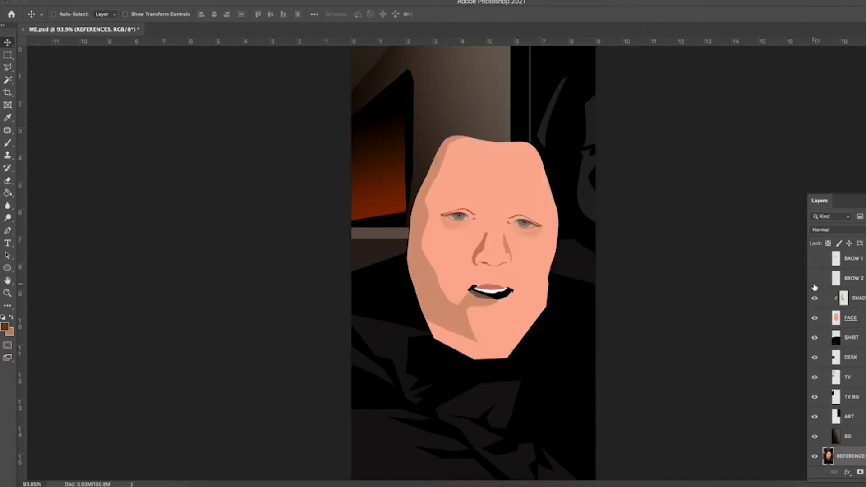
- Show the hidden character layers again one by one, from the brows back up to MIC
click(815, 278)
scroll(814, 286, up, 3)
click(816, 311)
click(815, 294)
click(815, 274)
scroll(814, 289, up, 2)
click(814, 312)
click(814, 293)
click(814, 273)
- Select the BROW 1 layer and nudge the eyebrow up and back down repeatedly to test its movement
right_click(474, 186)
click(497, 199)
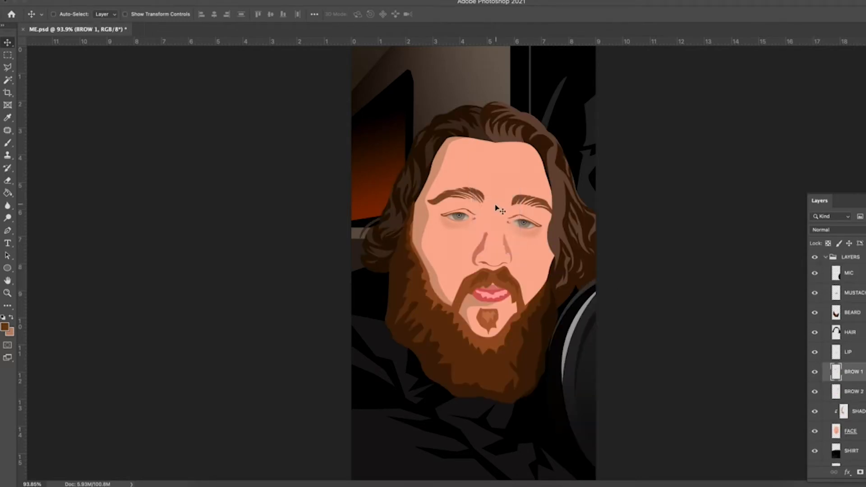
key(Up)
key(Up)
key(Down)
key(Down)
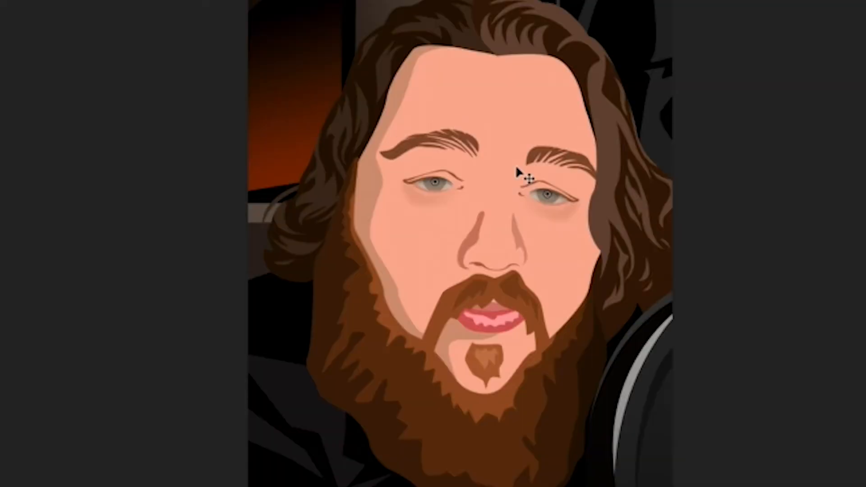
key(Up)
key(Down)
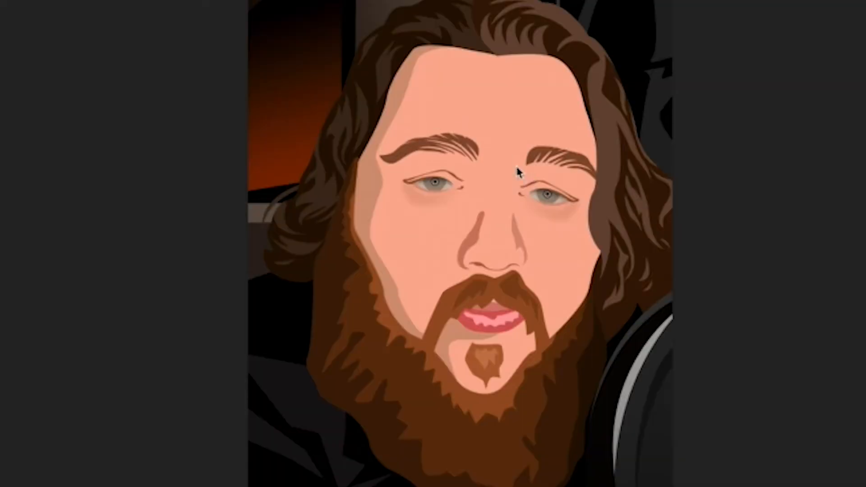
key(Up)
key(Down)
- Try rotating the BROW 1 eyebrow about -4.9° and raising it on the forehead
key(ctrl+t)
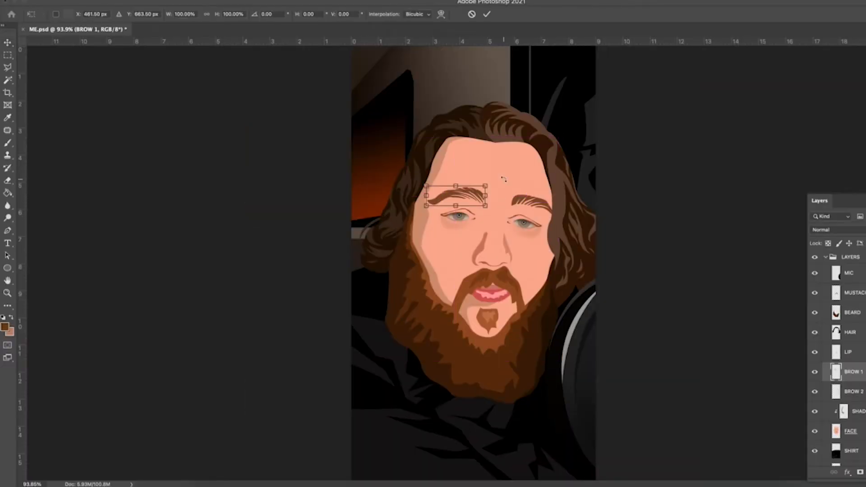
mouse_move(503, 179)
mouse_down()
mouse_move(494, 160)
mouse_move(502, 169)
mouse_up()
drag(471, 200, 467, 191)
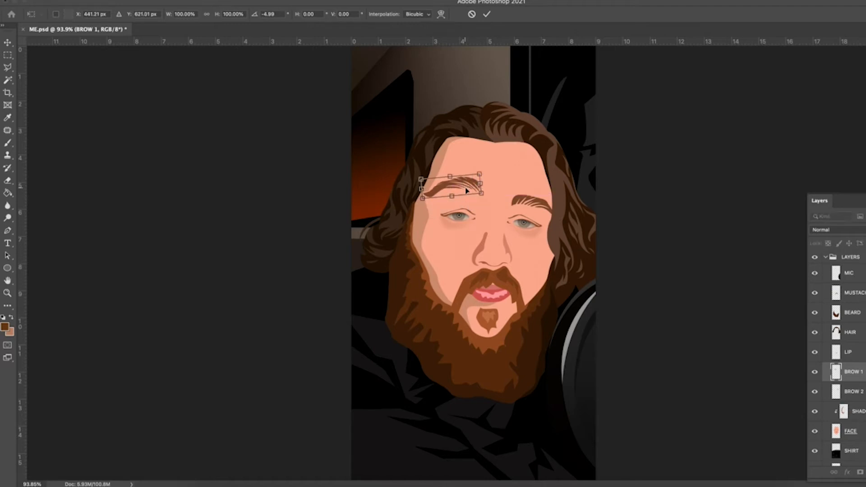
key(Return)
key(ctrl+z)
- Select the BEARD and LIP layers together and nudge them down and back up to test a talking motion
click(854, 314)
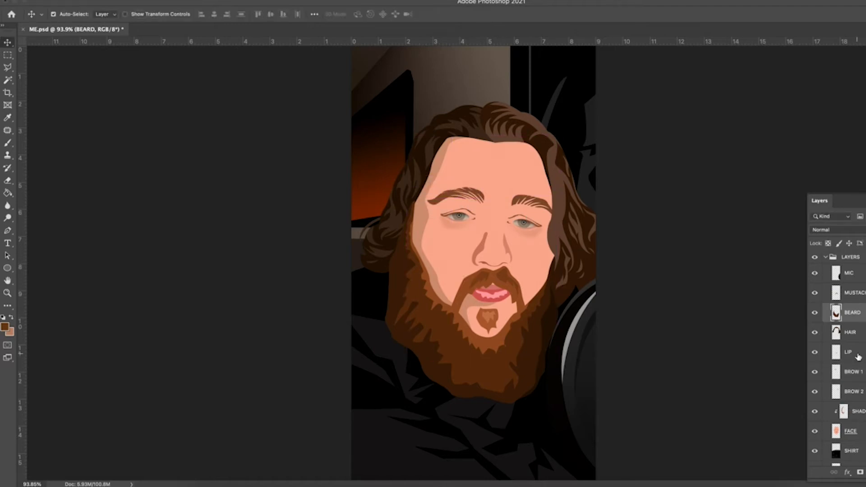
ctrl+click(857, 356)
key(Down)
key(Down)
key(Down)
key(Up)
key(Up)
key(Up)
key(Down)
key(Down)
key(Down)
key(Up)
key(Up)
key(Up)
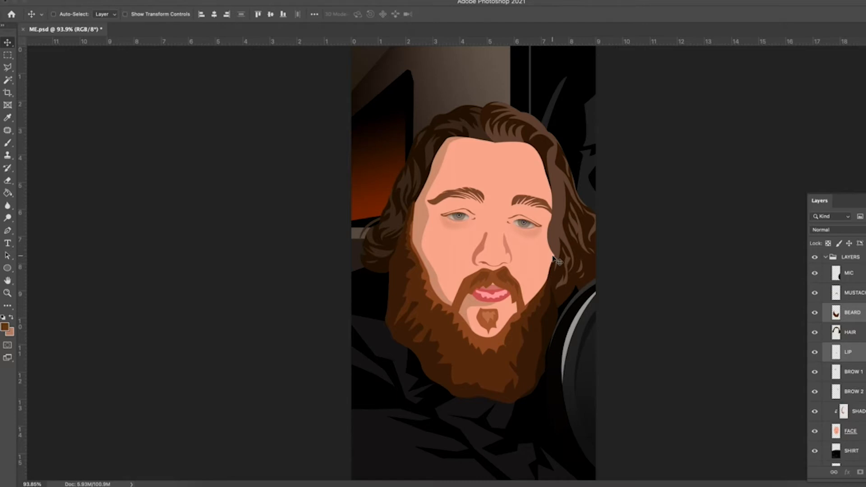
- Show only the MIC layer and choose PNG as the format for saving it
alt+click(816, 274)
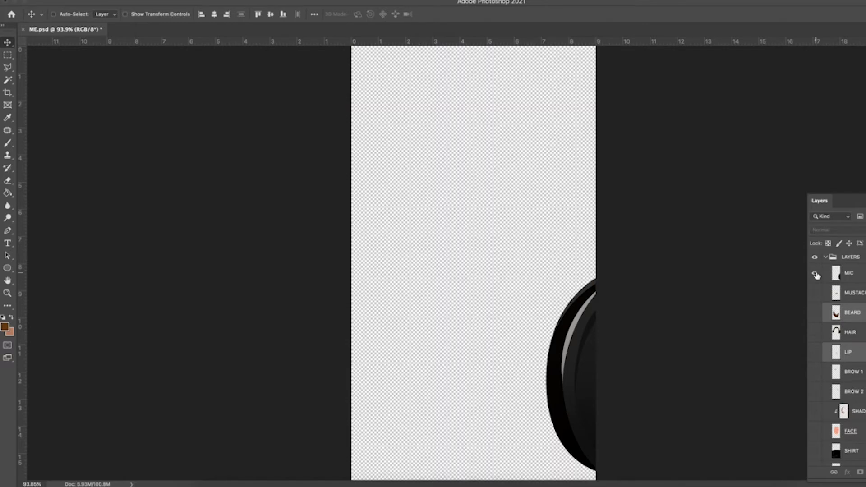
key(super+shift+s)
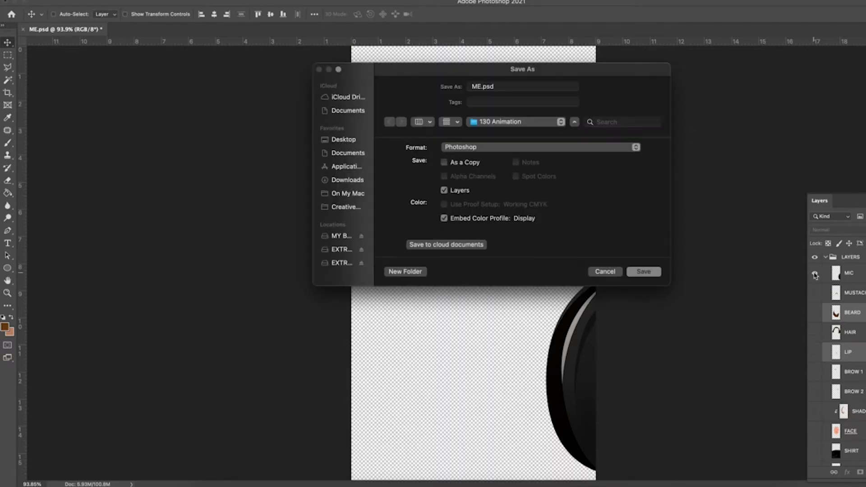
click(493, 149)
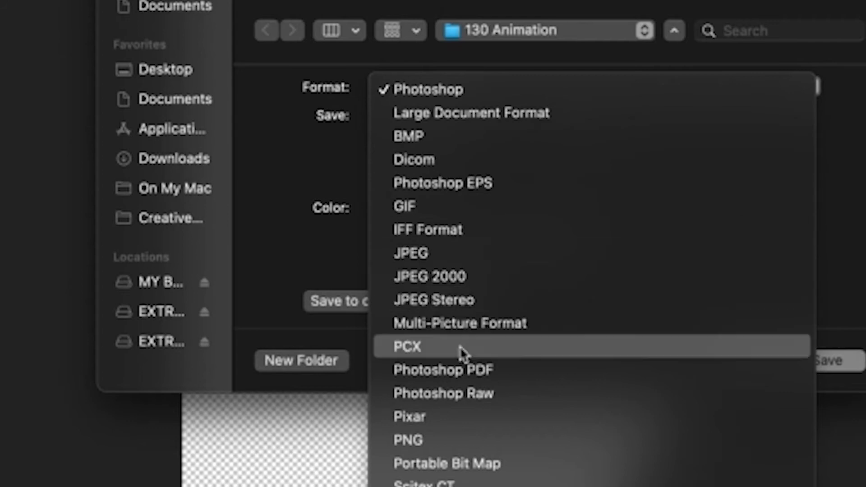
click(426, 439)
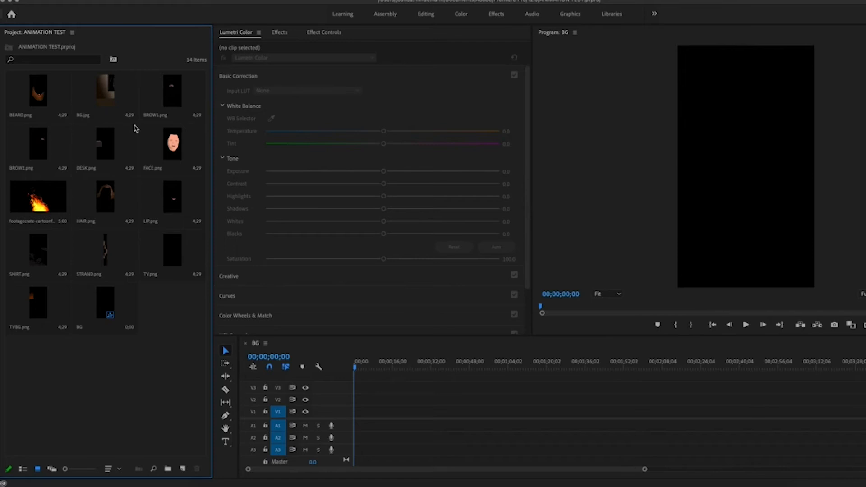
- In Premiere Pro, place BG.jpg at the start of video track V1 in the BG sequence
click(29, 216)
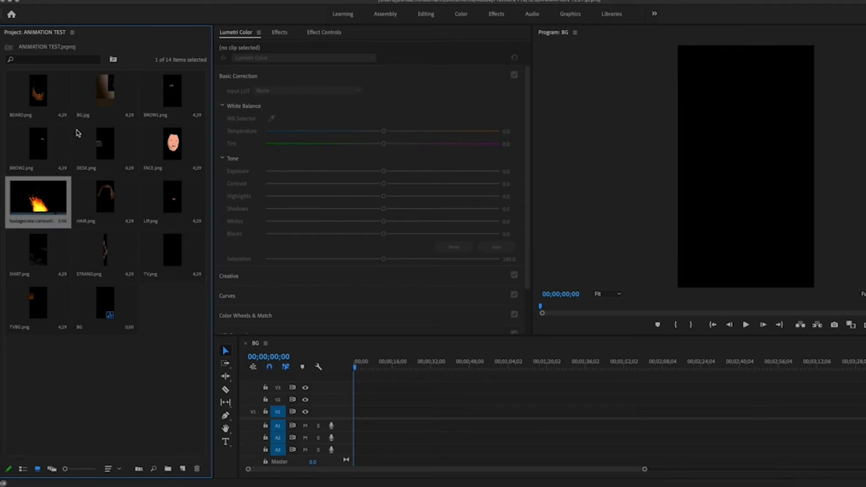
click(111, 89)
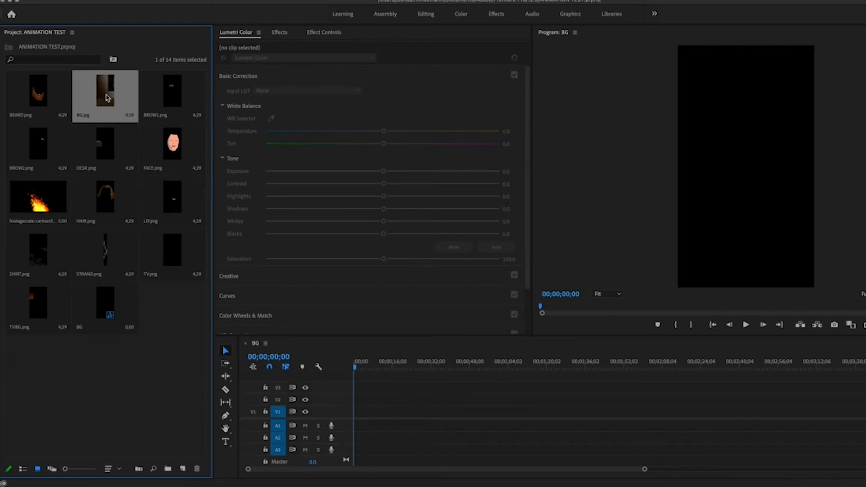
drag(108, 98, 360, 414)
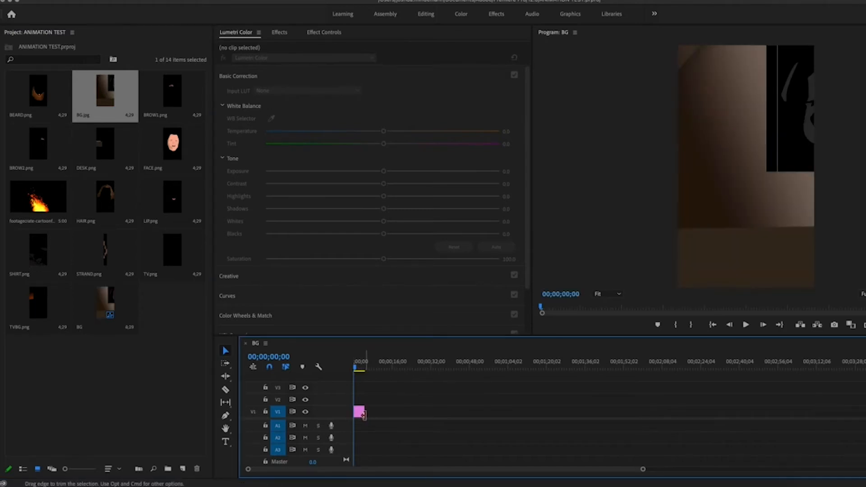
- Set the BG.jpg clip's duration to 20 seconds (2000)
click(360, 413)
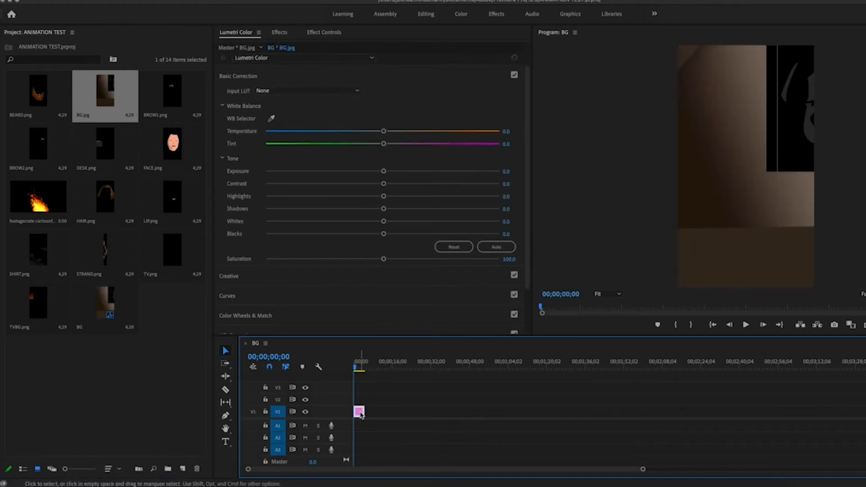
right_click(361, 413)
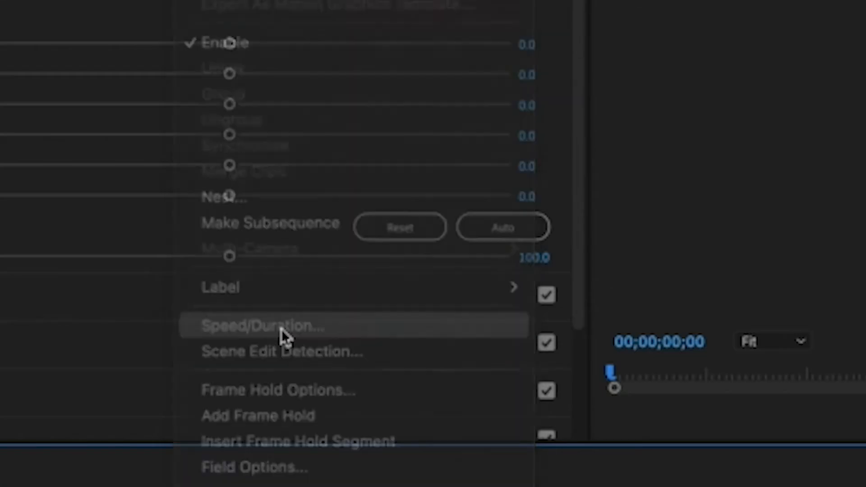
click(401, 290)
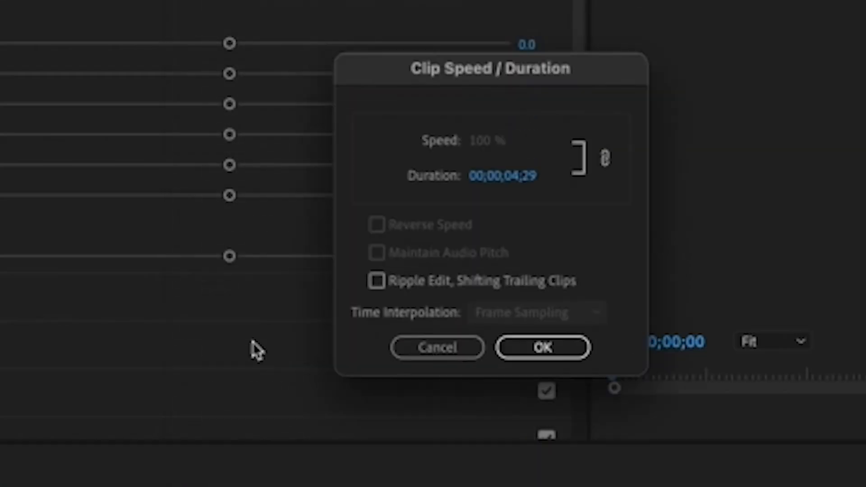
click(510, 176)
text(2000)
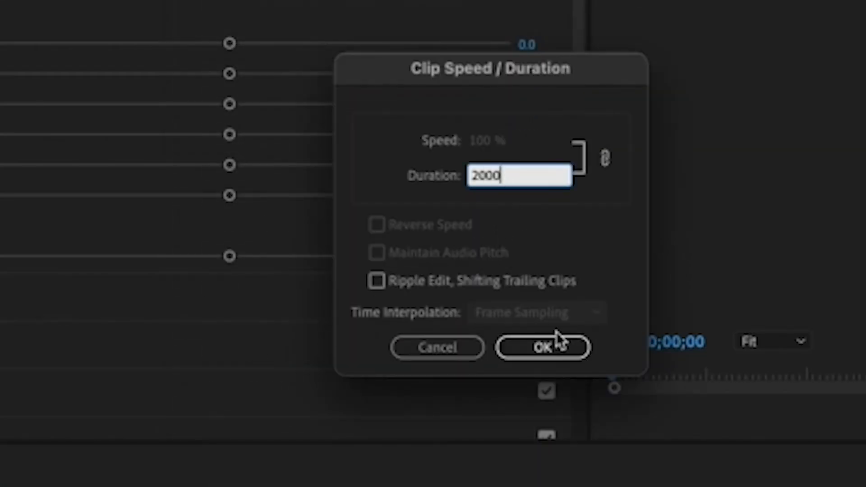
click(556, 351)
- Place TVBG.png at the start of track V2 and extend it to the background's 20-second length
drag(38, 307, 360, 403)
click(361, 403)
drag(387, 400, 401, 400)
- Place the cartoon fire footage on track V3 beneath TV.png and duplicate it end to end to fill 20 seconds
drag(51, 206, 359, 388)
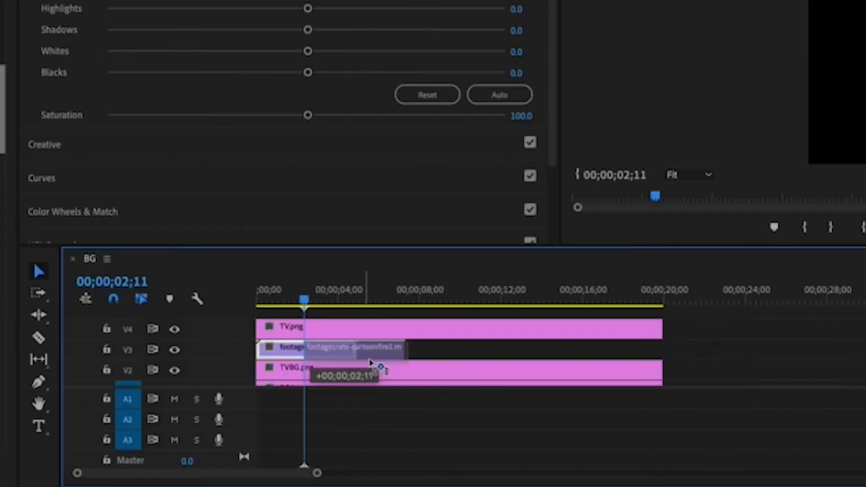
drag(370, 362, 663, 350)
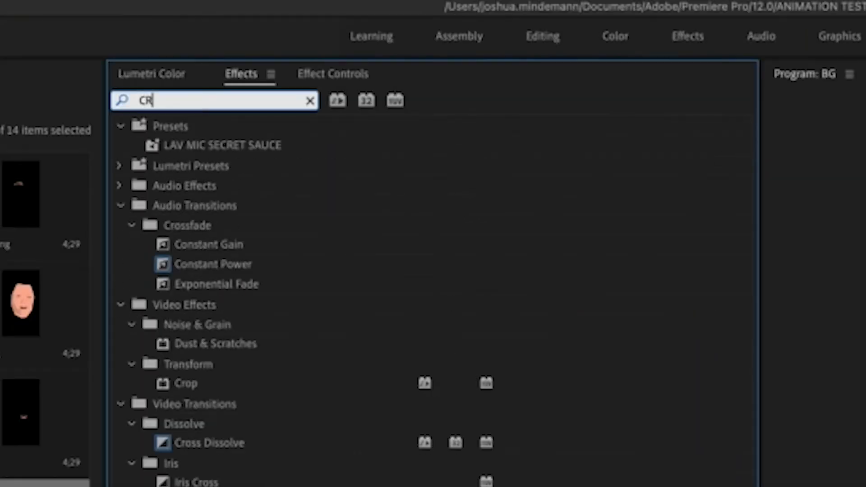
- Find the Cross Dissolve transition and apply it at each cut between the fire clips on V3
text(OSS DISOL)
key(BackSpace)
key(BackSpace)
key(BackSpace)
drag(213, 262, 395, 401)
drag(396, 403, 395, 403)
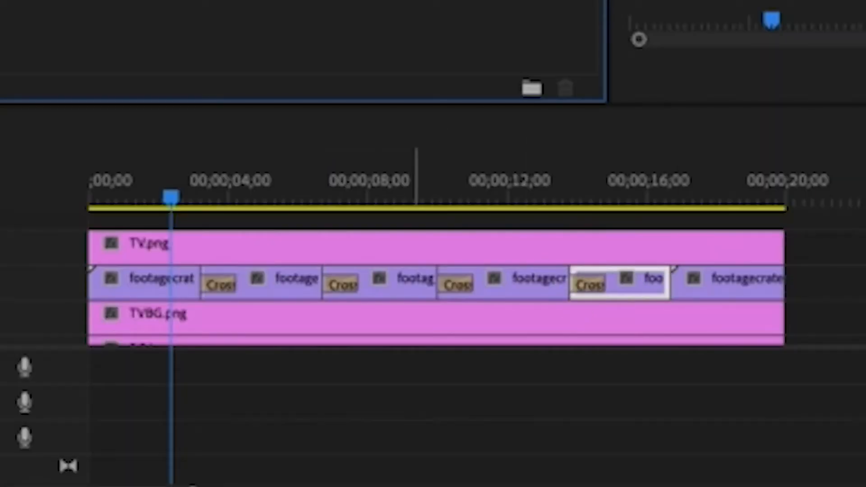
drag(541, 404, 556, 406)
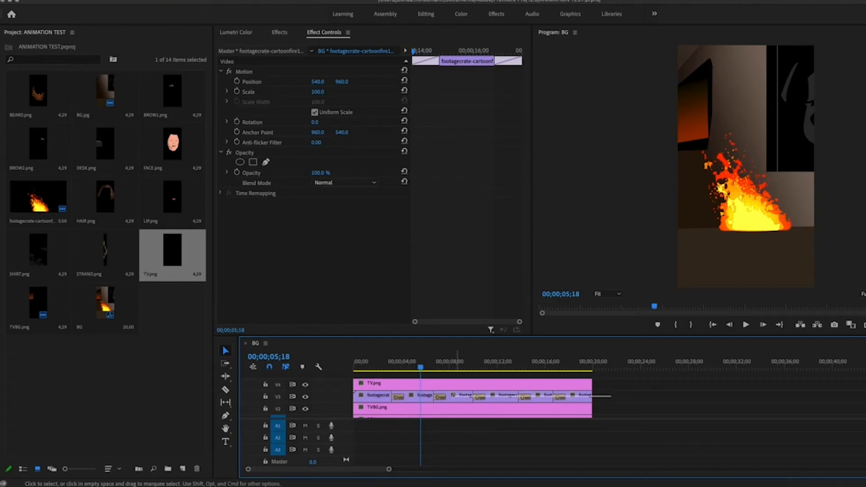
- Nest all the fire clips on V3 into a single sequence with the default name
click(457, 396)
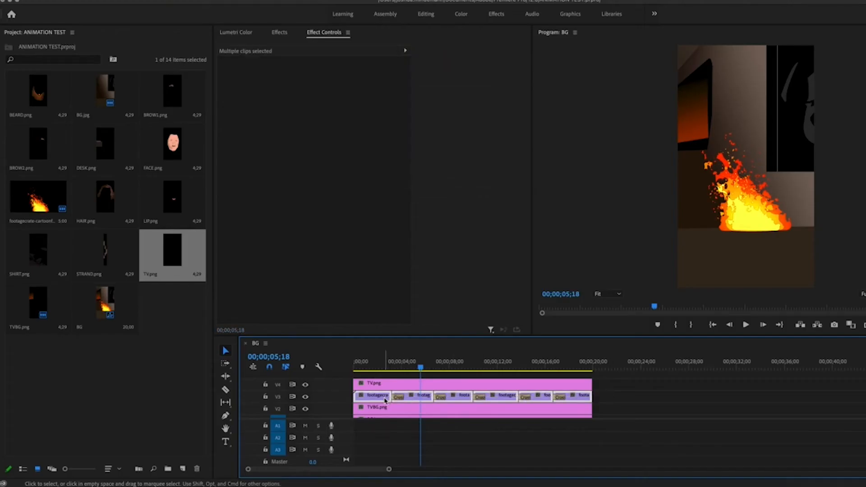
right_click(385, 400)
click(405, 250)
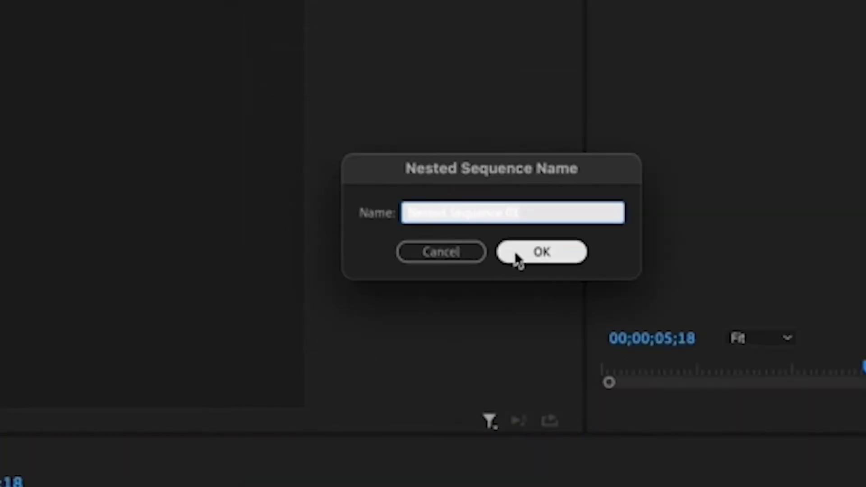
click(512, 258)
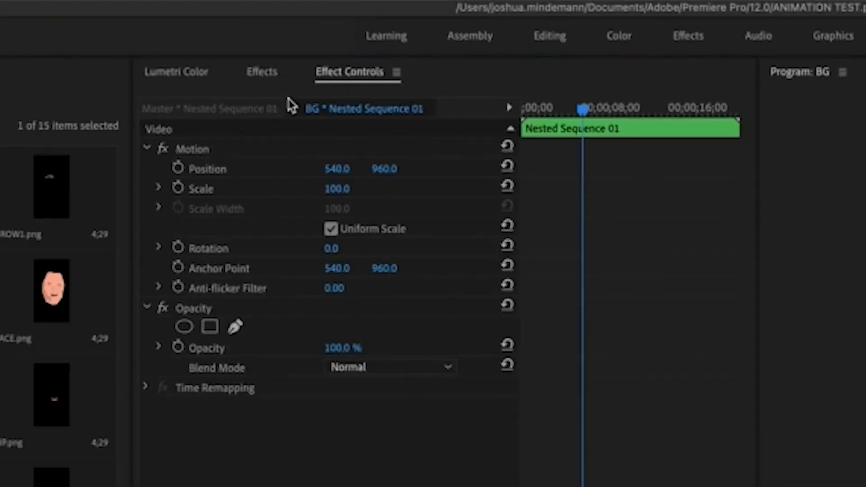
- Find the Corner Pin video effect by searching the effects for CORNER
click(279, 32)
click(259, 44)
key(BackSpace)
key(BackSpace)
key(BackSpace)
key(BackSpace)
key(BackSpace)
key(BackSpace)
key(BackSpace)
text(CORNER)
click(244, 235)
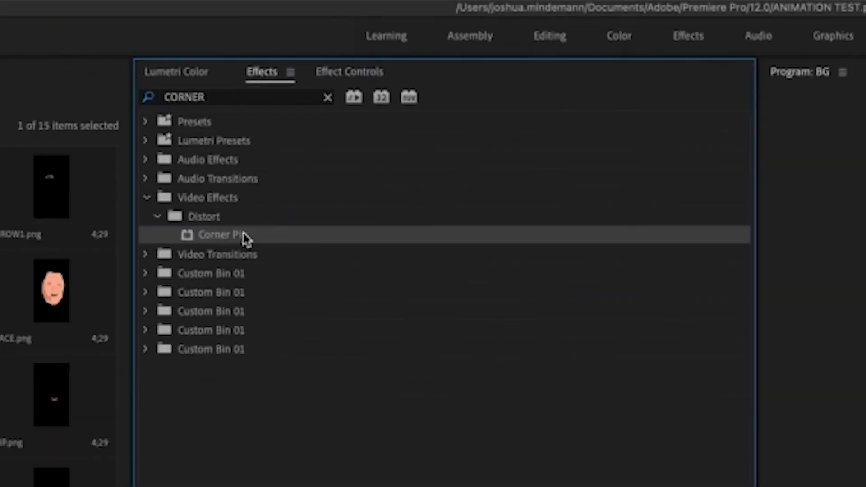
- Place DESK.png on the track above TV.png and apply Corner Pin to the nested fire sequence
click(374, 74)
click(154, 411)
drag(243, 236, 660, 486)
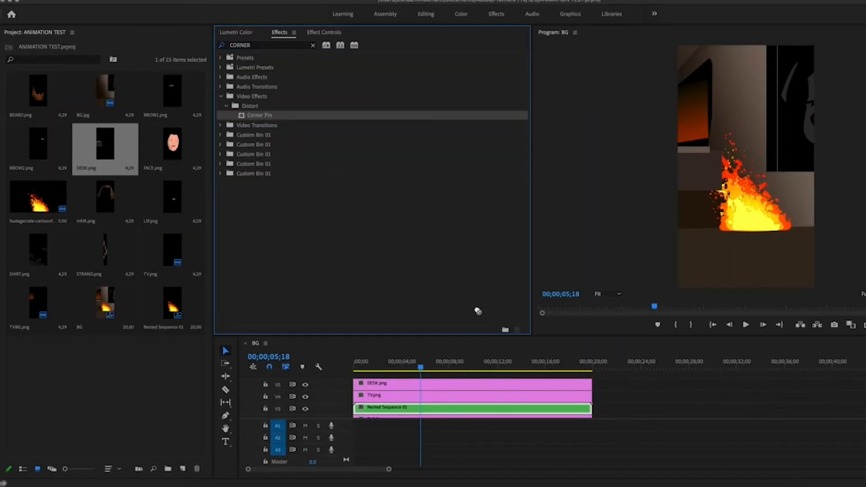
drag(483, 392, 477, 414)
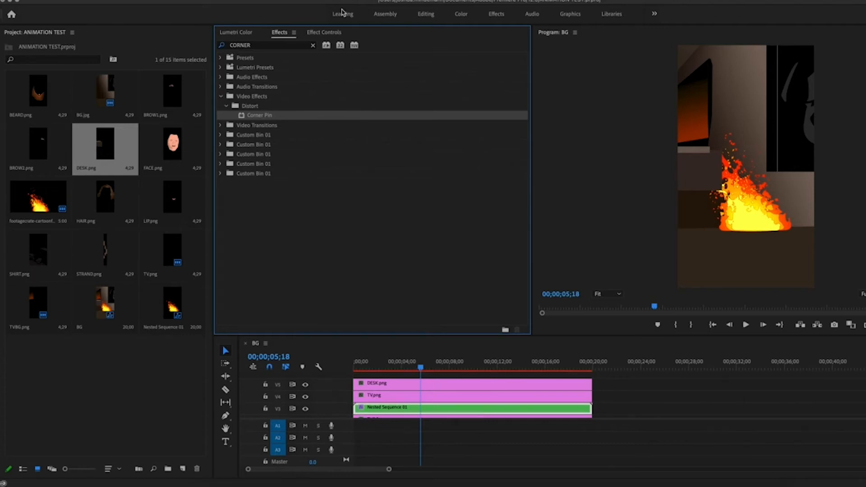
- Pull the four Corner Pin corners of the nested fire sequence in around the TV screen
click(337, 33)
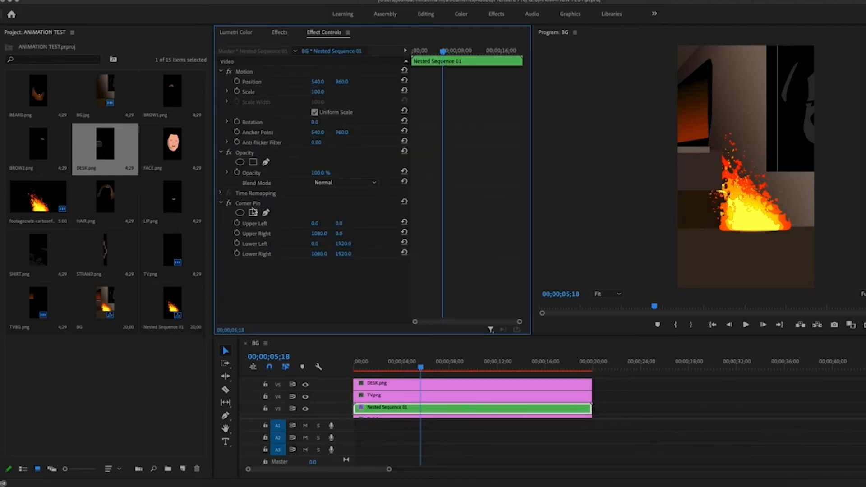
click(248, 204)
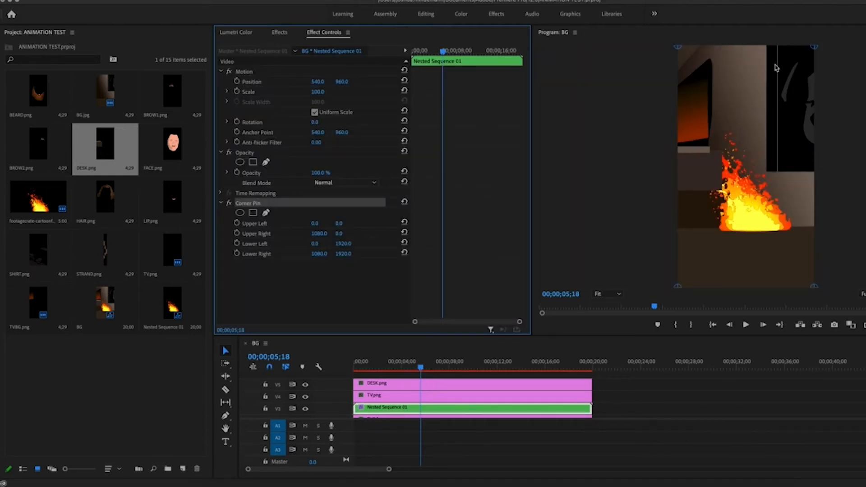
drag(814, 47, 708, 66)
drag(814, 287, 758, 216)
drag(677, 287, 671, 163)
drag(678, 47, 676, 86)
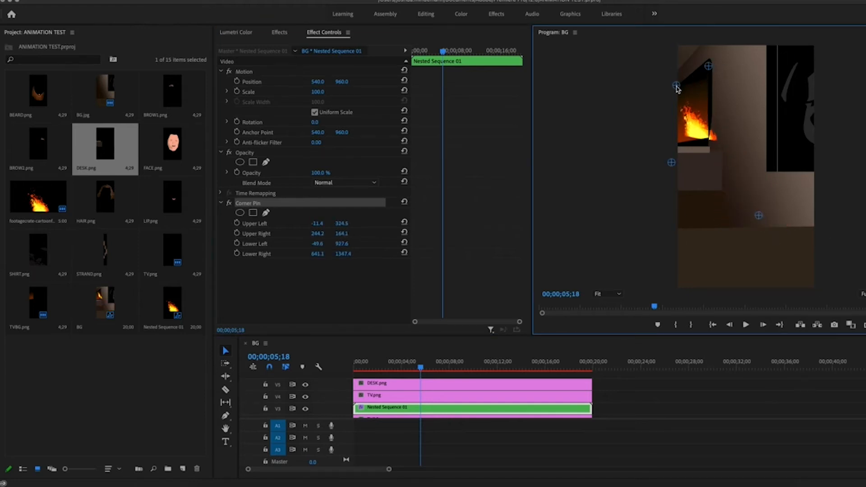
- Refine the fire sequence's Corner Pin corners so the flames fill the TV screen, and scrub through the timeline to check them
drag(758, 215, 717, 179)
drag(669, 167, 672, 173)
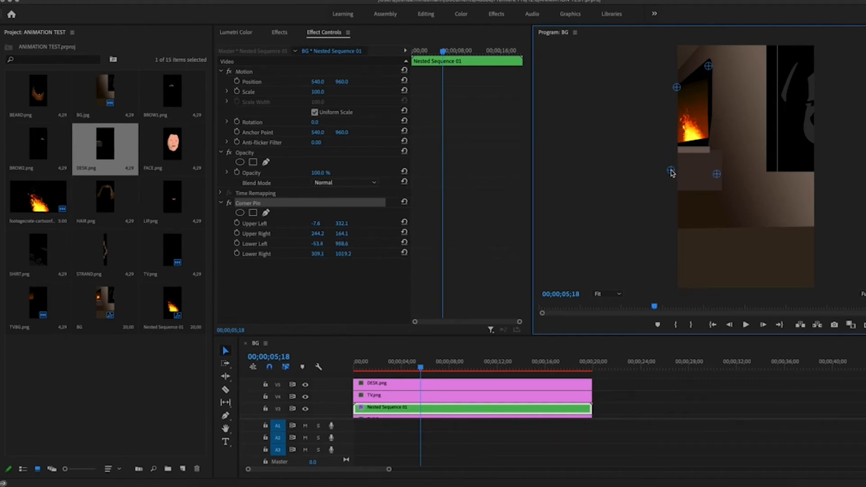
drag(677, 83, 711, 67)
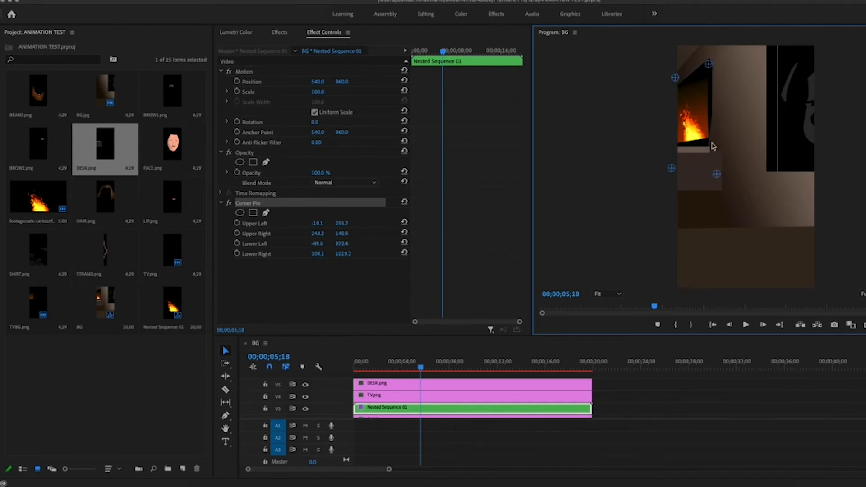
drag(354, 367, 391, 372)
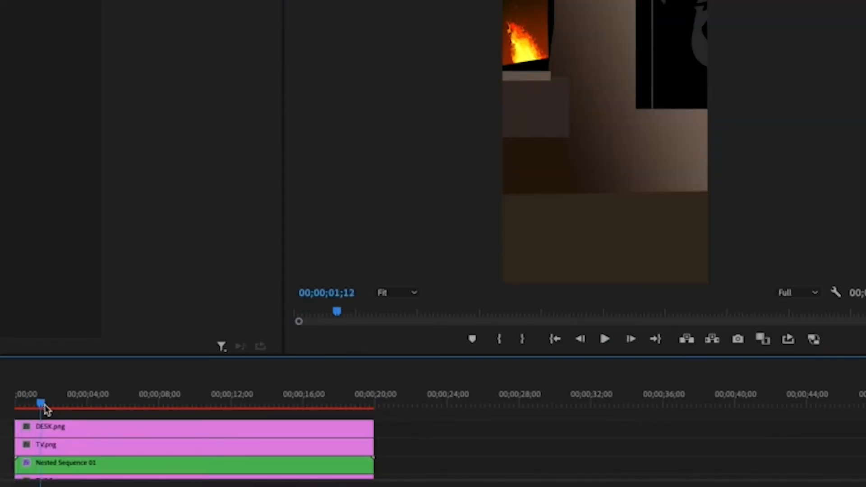
drag(72, 410, 155, 412)
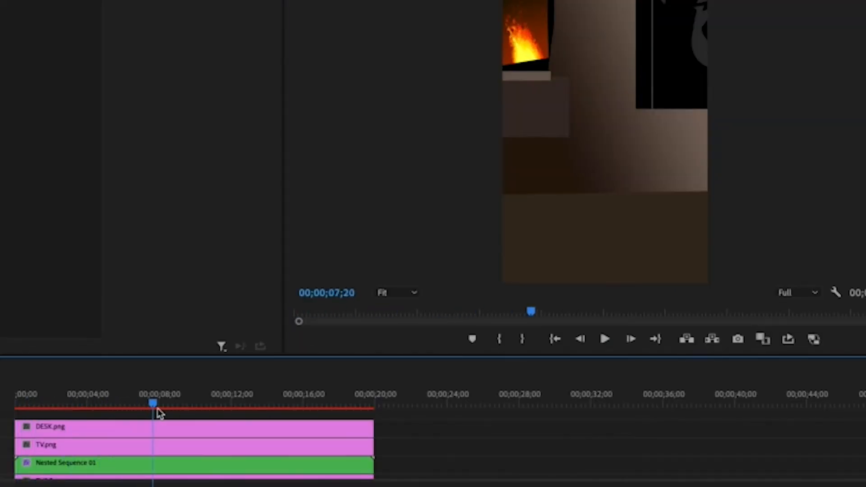
- Nest all the background clips in the timeline into one sequence named BACKGROUND
drag(403, 416, 192, 486)
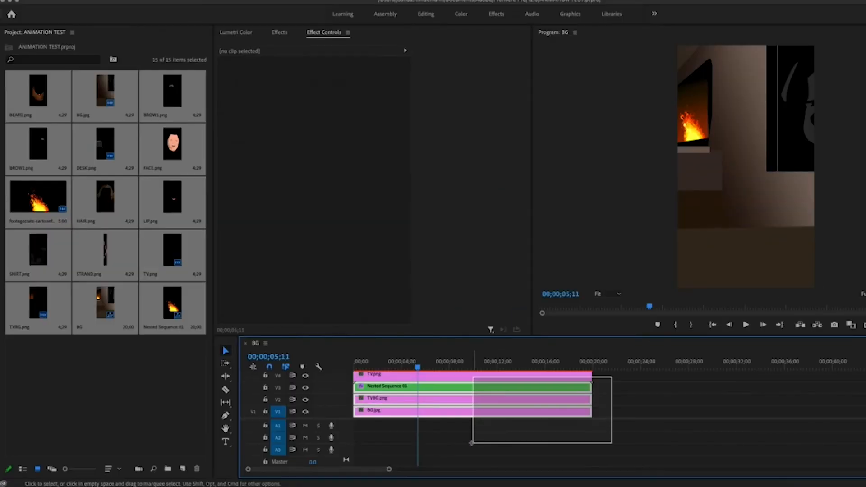
drag(472, 442, 471, 443)
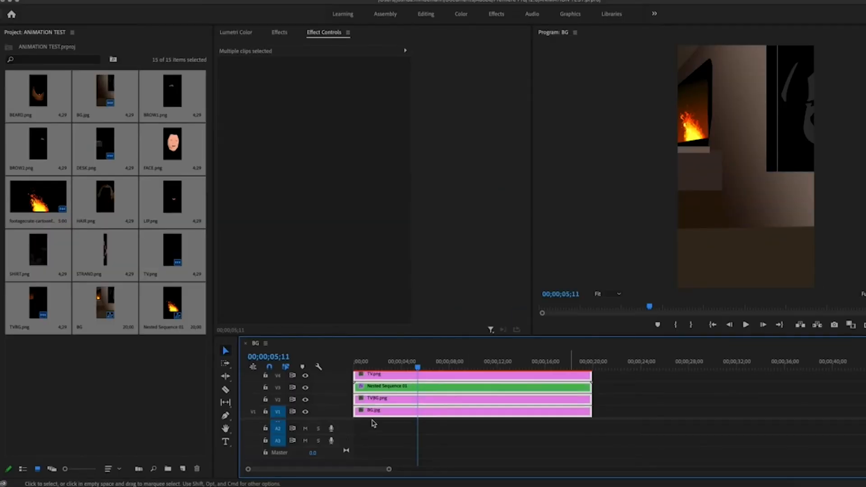
right_click(454, 405)
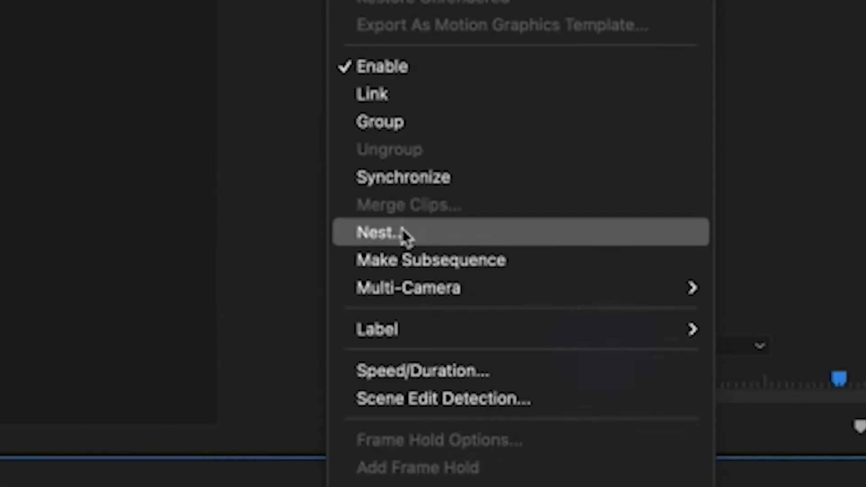
click(482, 250)
drag(480, 197, 213, 206)
text(BACKGROUND)
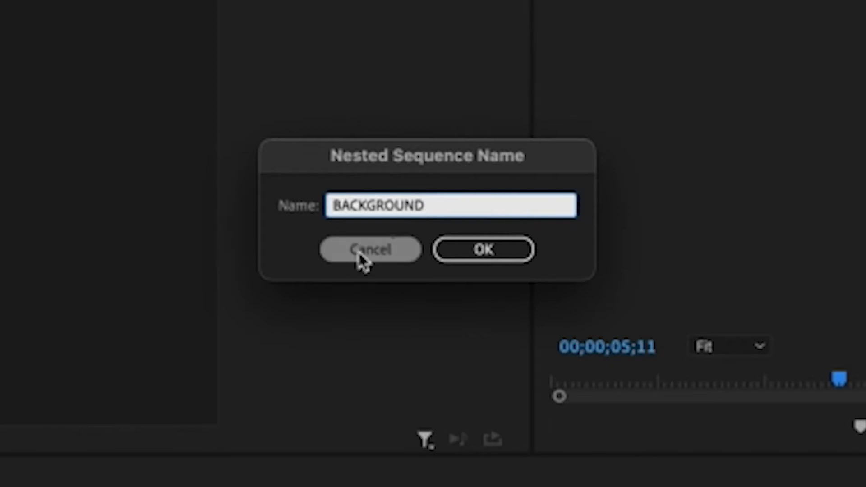
click(514, 255)
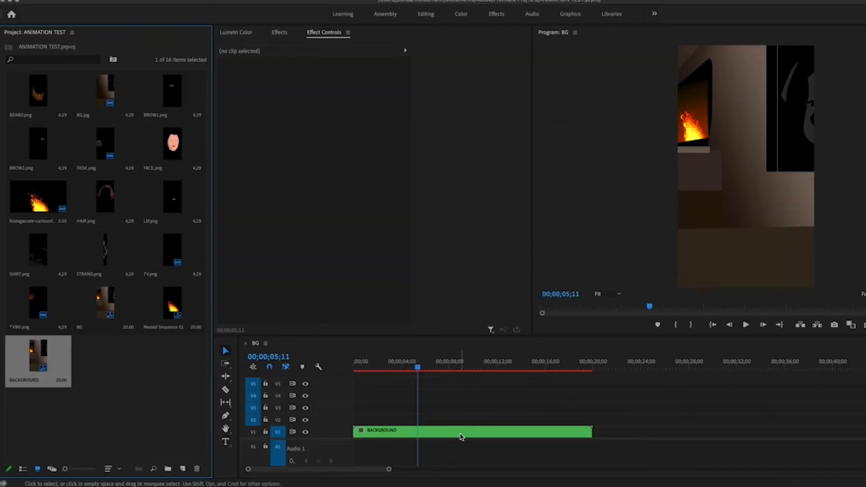
- Place SHIRT.png on V2 and FACE.png on V3 above BACKGROUND, both extended to BACKGROUND's full length
click(461, 434)
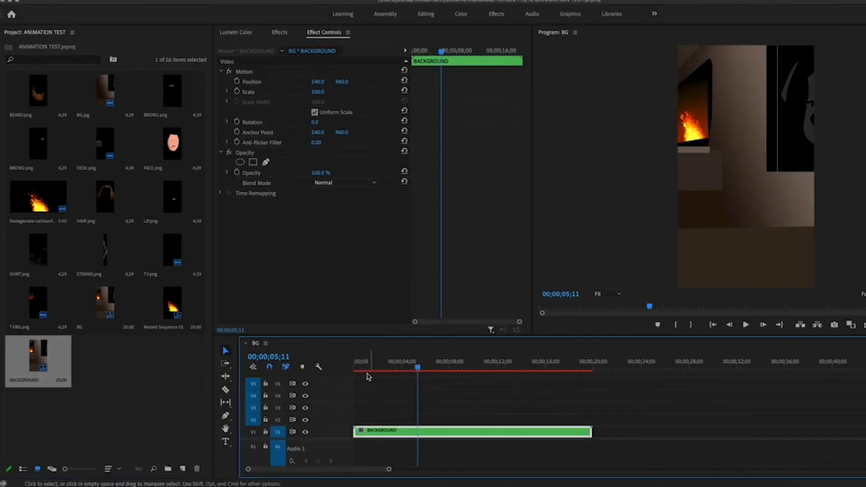
drag(45, 260, 591, 420)
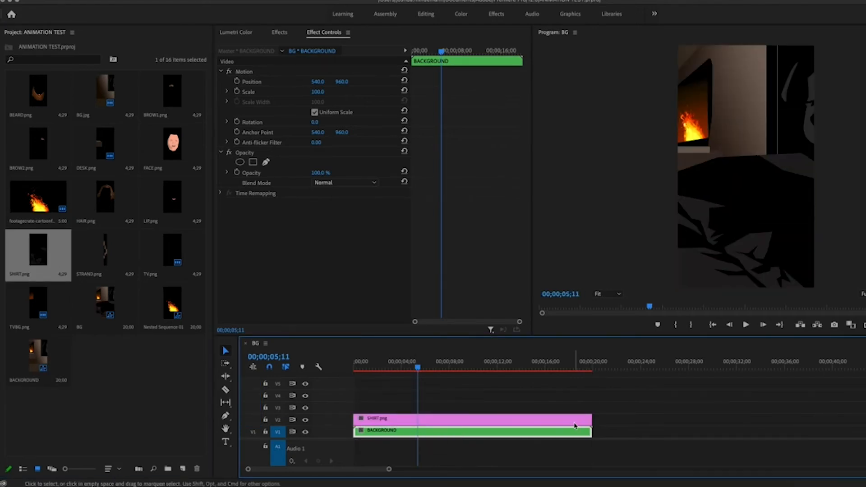
drag(173, 155, 383, 407)
drag(412, 407, 591, 407)
click(381, 364)
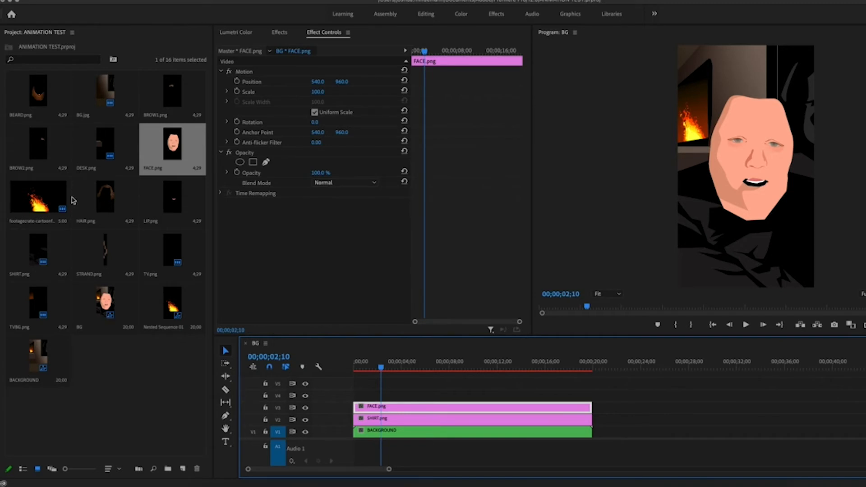
- Place BEARD.png on V4 and LIP.png on V5, both extended to the full length of the other layers
drag(44, 104, 590, 397)
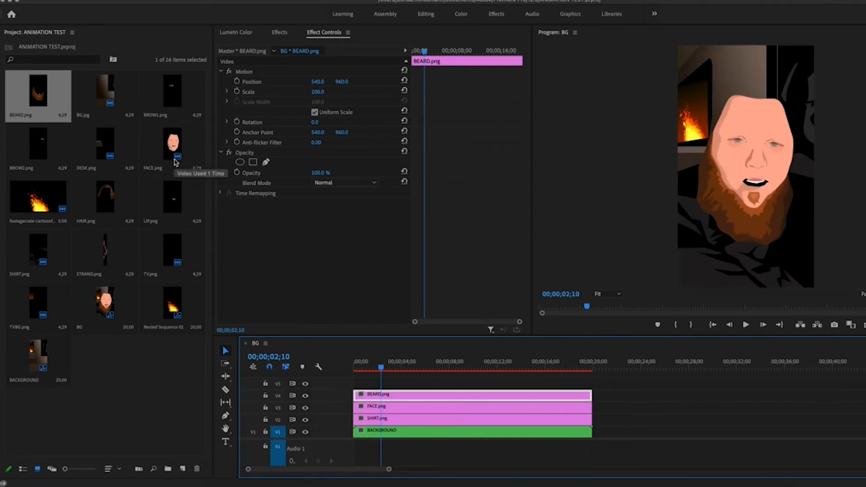
drag(110, 198, 319, 355)
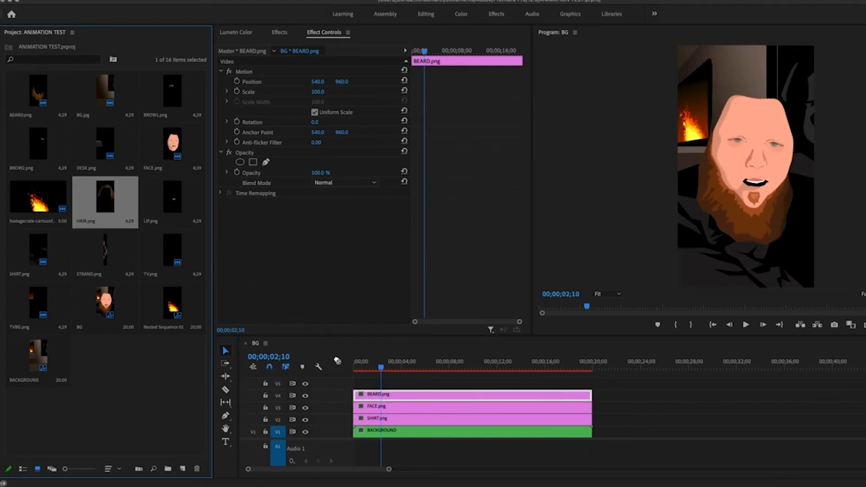
drag(180, 215, 609, 401)
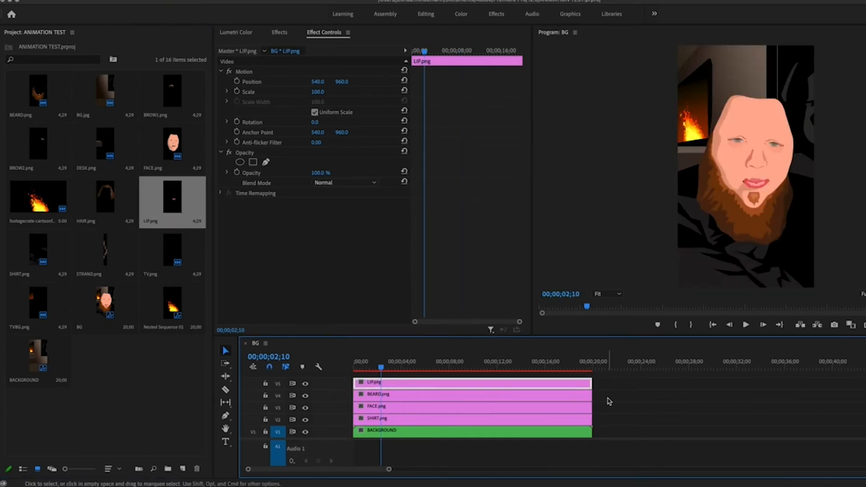
- Place BROW1.png on V6 and BROW2.png on V7, extended to the full length of the other layers
drag(339, 440, 339, 455)
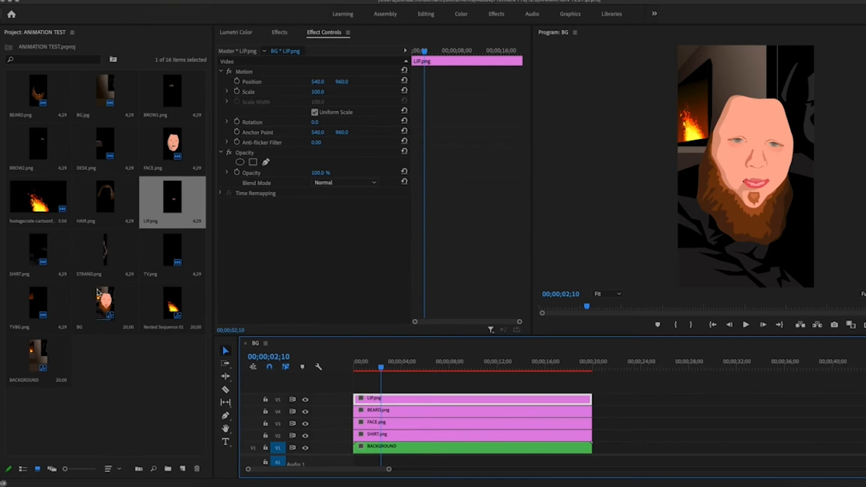
drag(171, 97, 591, 387)
drag(38, 144, 591, 378)
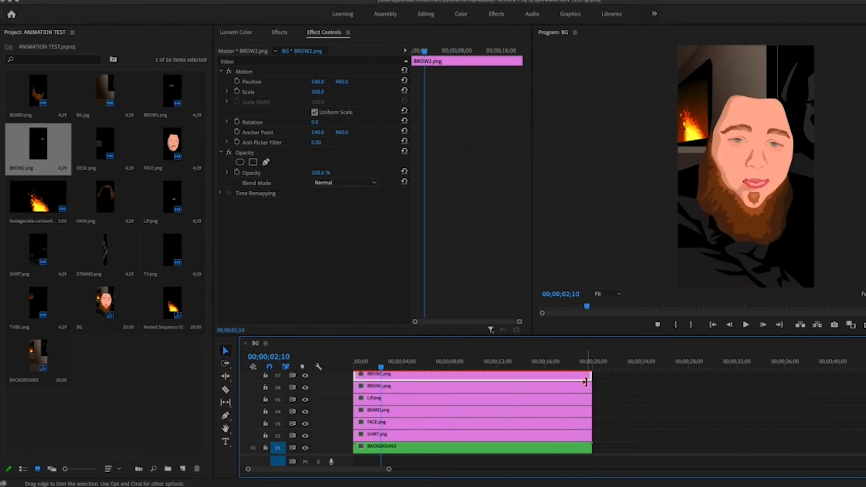
- Give the BROW2, BROW1, LIP and BEARD clips the Mango label colour
shift+click(400, 391)
shift+click(400, 398)
shift+click(399, 410)
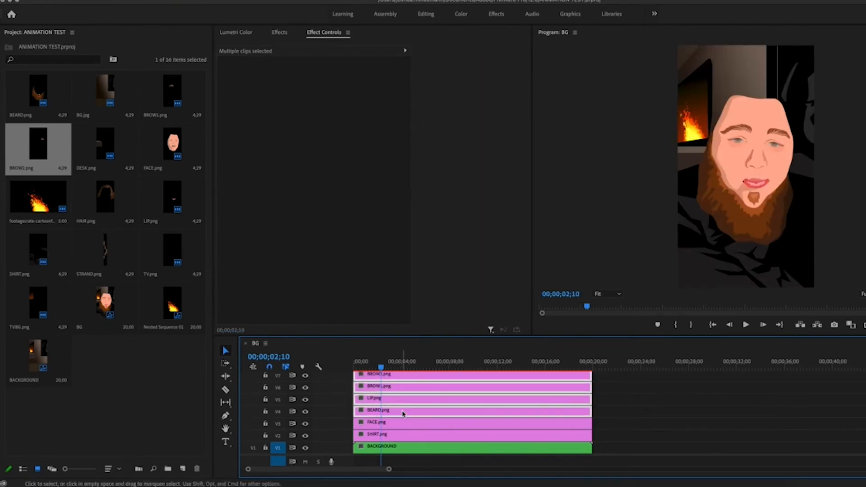
right_click(402, 411)
mouse_move(479, 287)
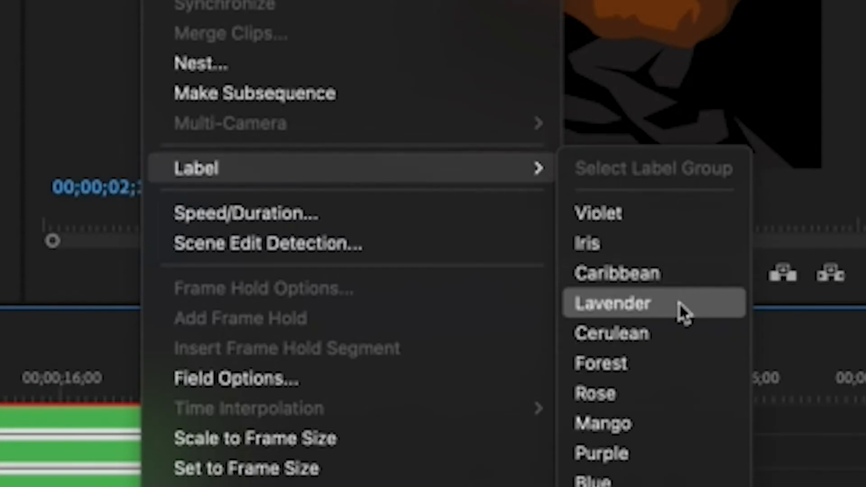
click(619, 430)
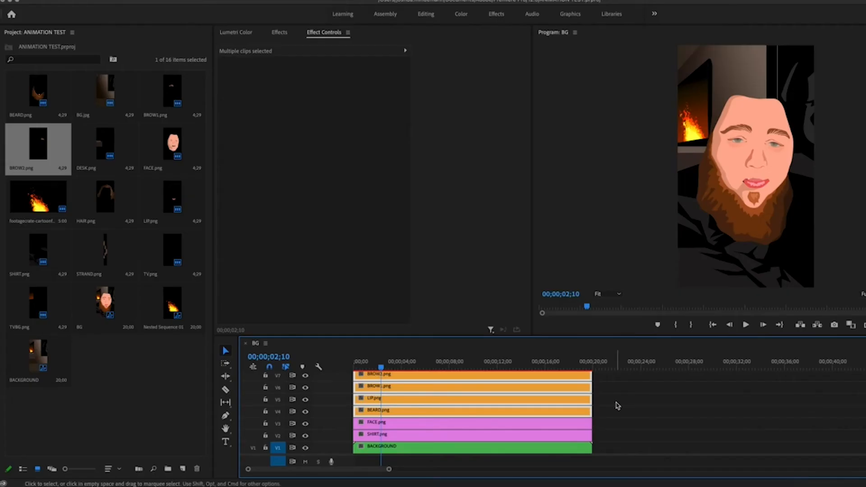
click(618, 405)
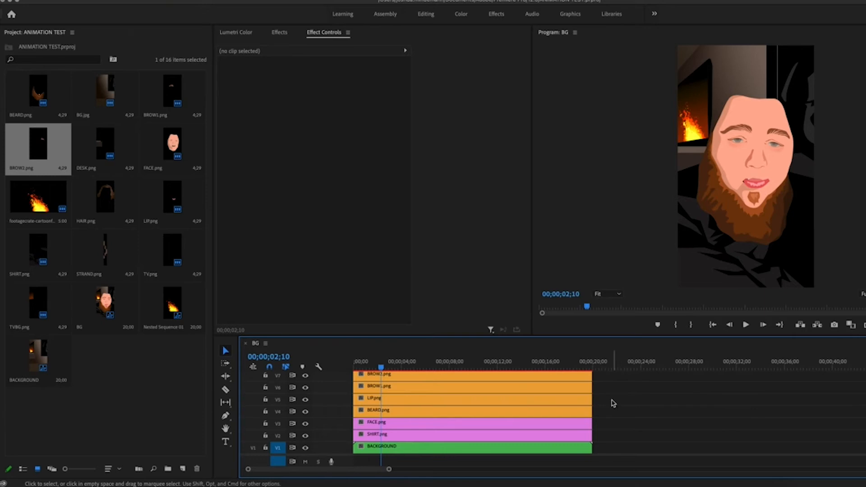
- Add HAIR.png above the brow layers and place the imported audio file at the sequence start on A1, with its track enlarged
scroll(614, 403, up, 1)
drag(105, 199, 356, 383)
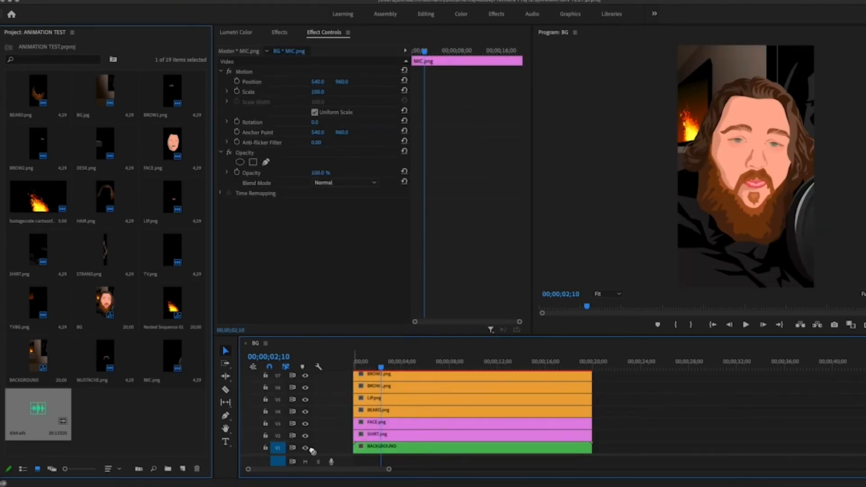
drag(312, 451, 359, 461)
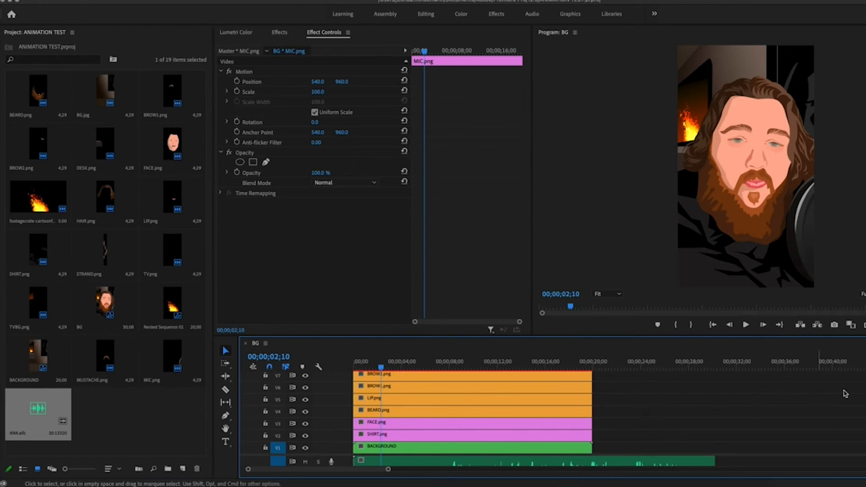
drag(331, 457, 338, 439)
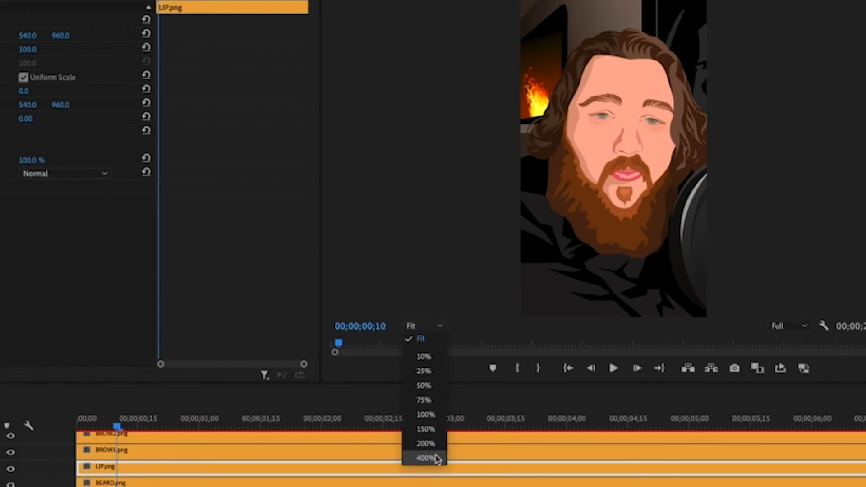
- Magnify the program preview to 400% on the mouth and start Position keyframing for LIP.png at 00;00;00;10, with Motion selected
click(620, 393)
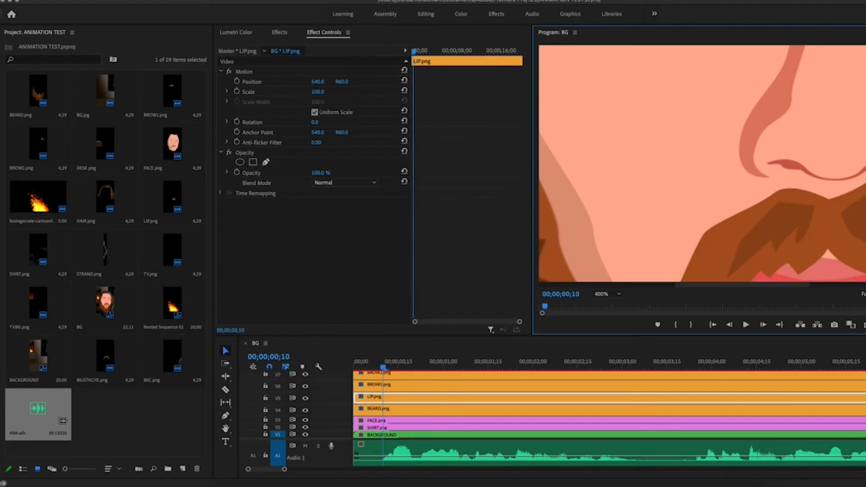
scroll(702, 164, down, 6)
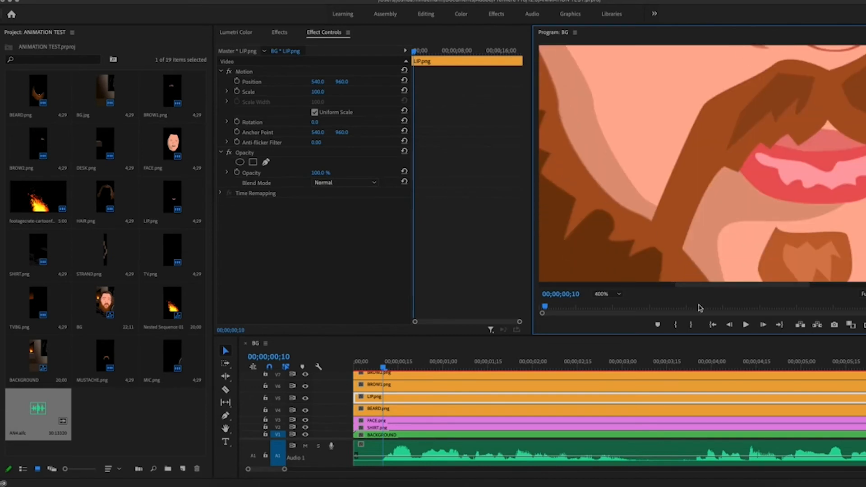
drag(682, 289, 719, 293)
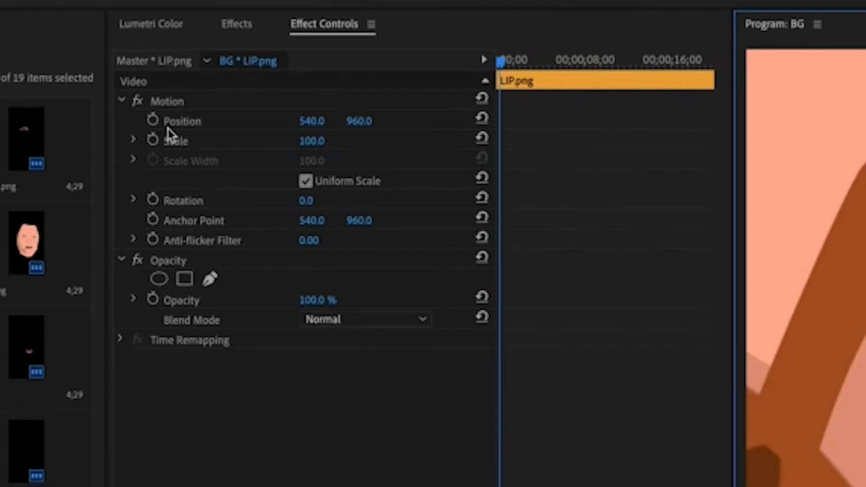
click(153, 120)
click(168, 103)
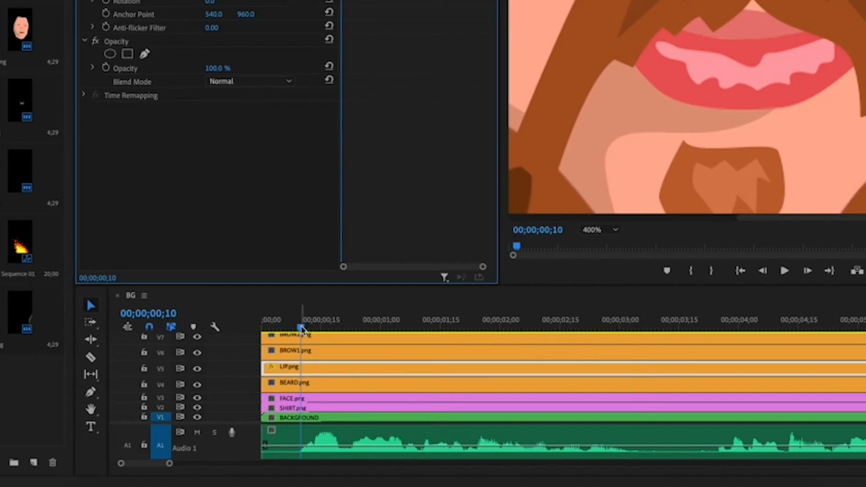
- Keyframe LIP.png lowered to open the mouth at 00;00;00;16, then raised in stages to position 537.5, 973.0 at 00;00;00;28
drag(302, 329, 324, 327)
drag(743, 85, 741, 116)
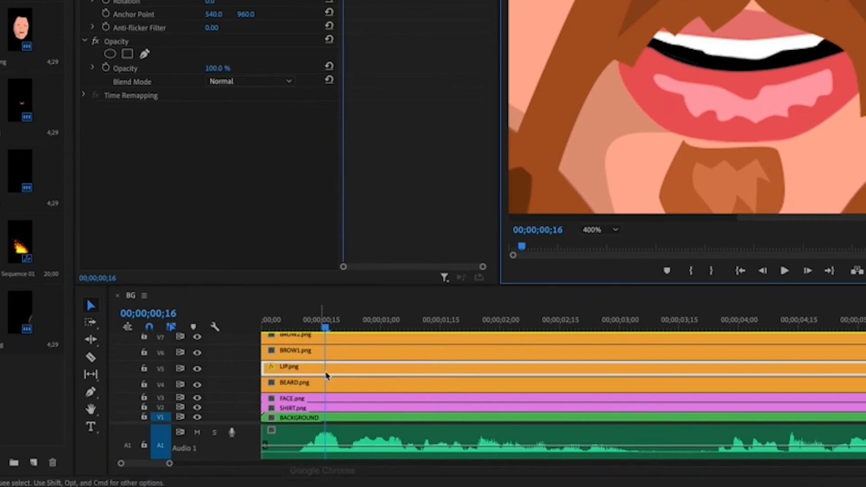
drag(324, 329, 340, 329)
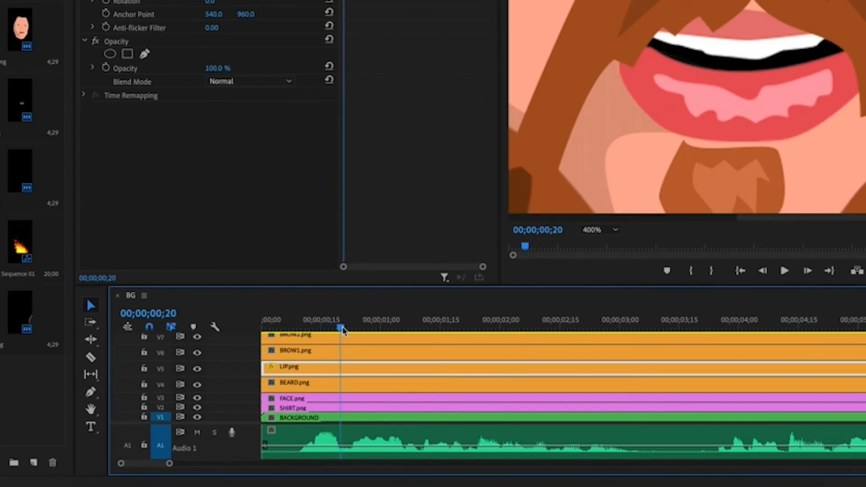
drag(709, 114, 709, 89)
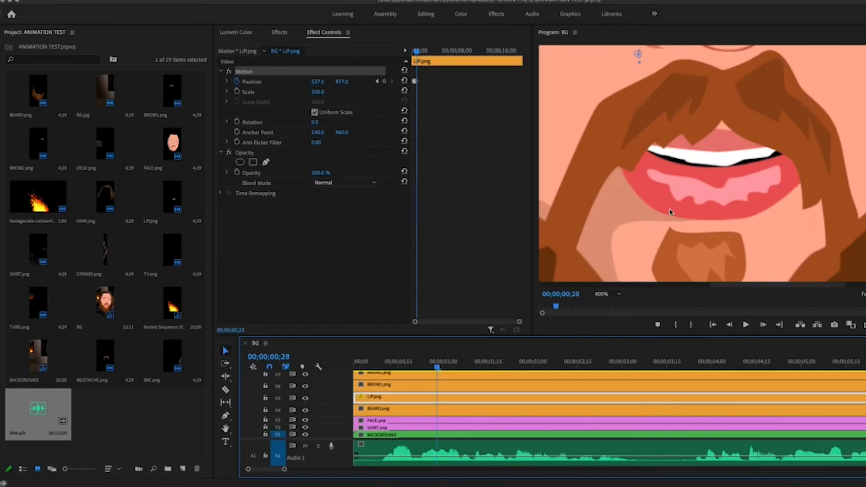
drag(693, 195, 696, 190)
- Continue keyframing LIP.png's Position to the voice, passing 537.5, 973.0 at 00;00;01;04 and reaching 539.0, 972.5 at 00;00;01;17
drag(437, 367, 440, 368)
key(Right)
key(Right)
key(Right)
key(Right)
key(Right)
key(Right)
key(Right)
key(Right)
key(Right)
key(Right)
key(Right)
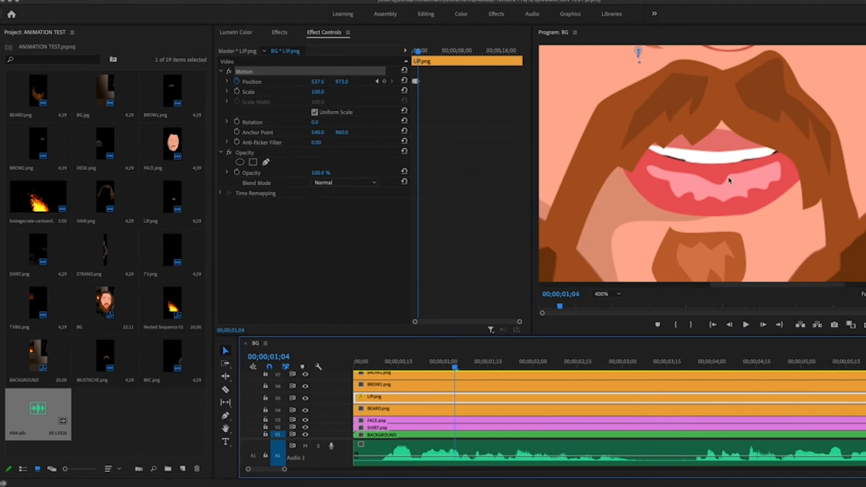
key(Right)
key(Right)
key(Right)
key(Right)
key(Right)
key(Right)
key(Right)
key(Right)
key(Right)
key(Right)
key(Right)
key(Right)
key(Right)
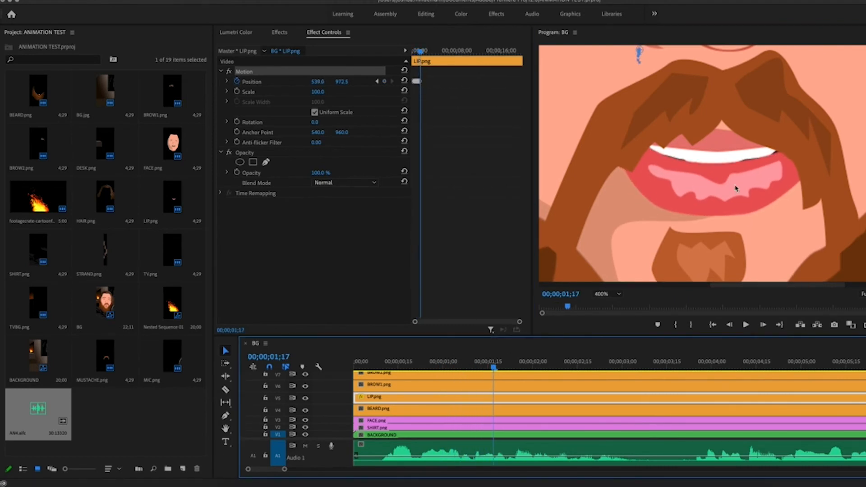
- Keyframe LIP.png's mouth movement onward to 00;00;02;03, setting its Position there to 539.0, 973.0
click(711, 182)
key(Right)
key(Right)
key(Right)
key(Right)
key(Right)
key(Right)
key(Right)
key(Right)
key(Right)
key(Right)
key(Right)
key(Right)
key(Right)
key(Right)
key(Right)
key(Right)
key(Right)
key(Right)
key(Right)
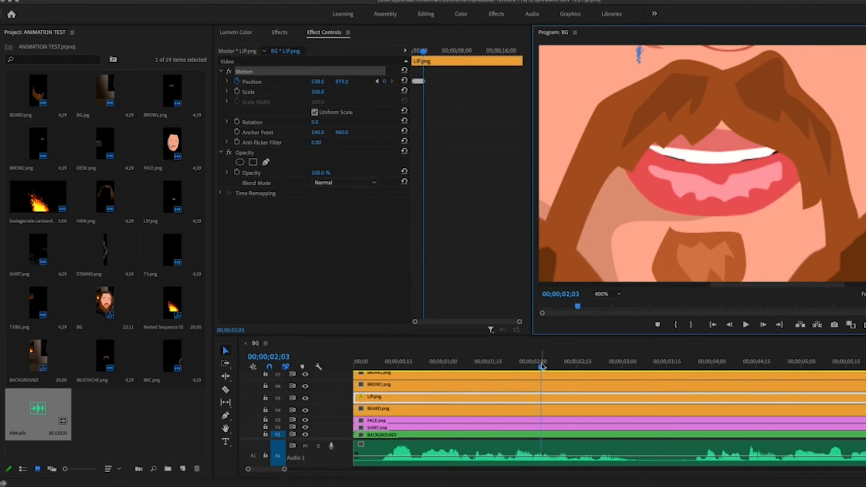
- Keyframe LIP.png's remaining movements for the first phrase, raising the lip to Position 541.0, 957.0 at 00;00;03;04
key(Right)
key(Right)
key(Right)
key(Right)
key(Right)
key(Right)
key(Right)
key(Right)
key(Right)
key(Right)
key(Right)
key(Right)
key(Right)
key(Right)
key(Right)
key(Right)
key(Right)
key(Right)
key(Right)
key(Right)
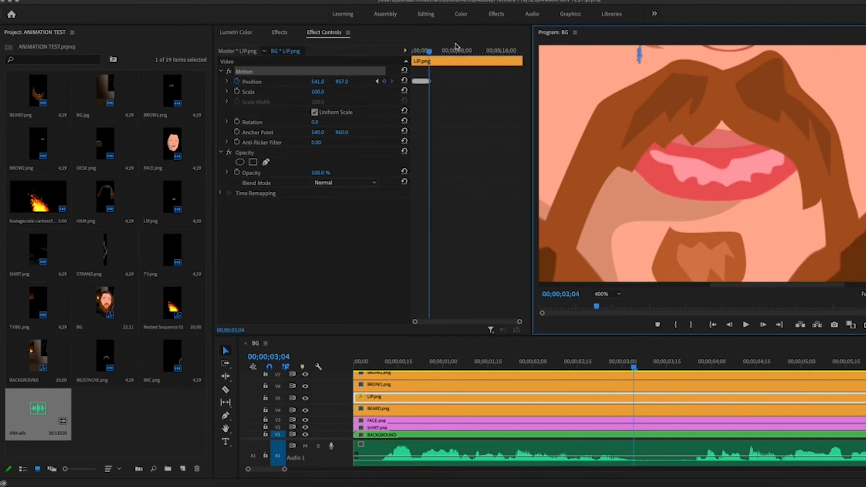
- Copy all of LIP.png's Position keyframes onto BEARD.png, starting at 00;00;00;00
drag(431, 53, 426, 53)
drag(520, 323, 489, 324)
mouse_move(467, 53)
mouse_down()
mouse_move(448, 53)
mouse_move(465, 42)
mouse_up()
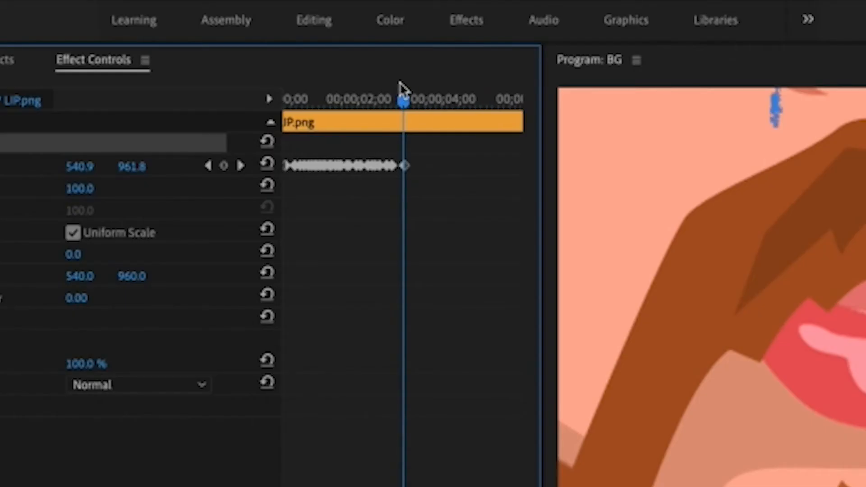
drag(437, 153, 284, 179)
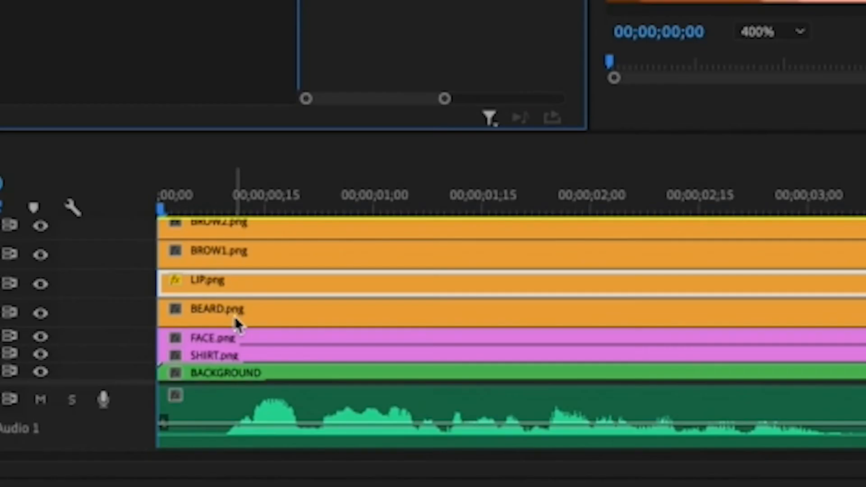
click(235, 317)
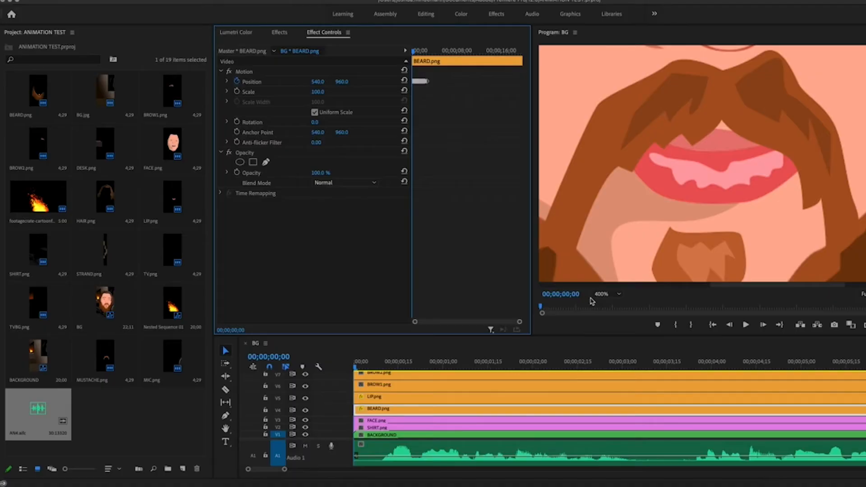
- Fit the whole frame in the program preview and play back the lip and beard animation
click(602, 295)
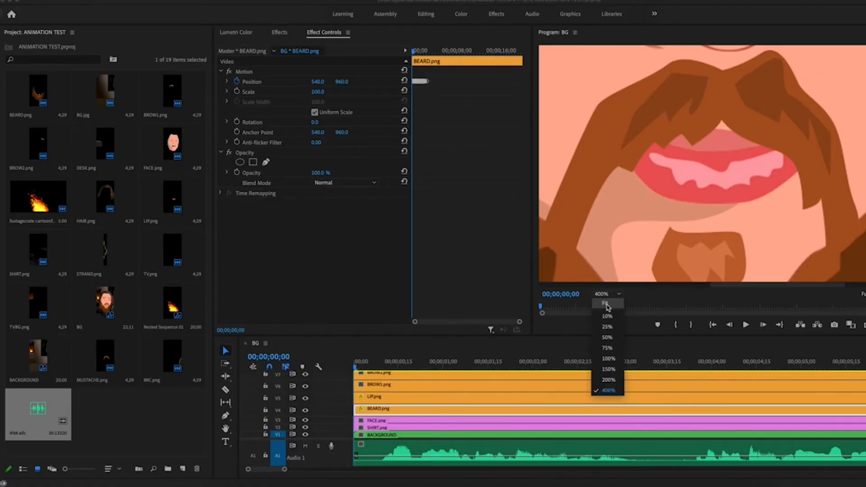
click(606, 303)
key(space)
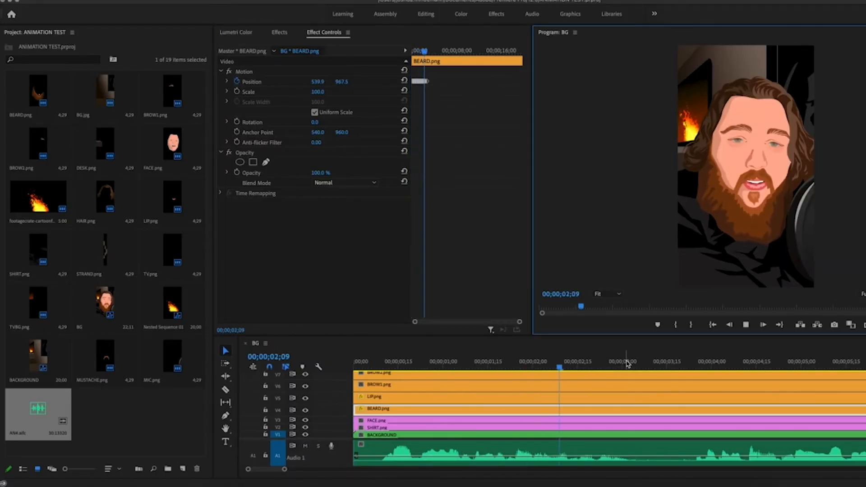
key(space)
- Keyframe BROW1.png raised to Position 558.0, 935.0 and Rotation -3.0° at 00;00;01;14, returning to rest near 00;00;04;23
drag(598, 363, 356, 376)
click(382, 388)
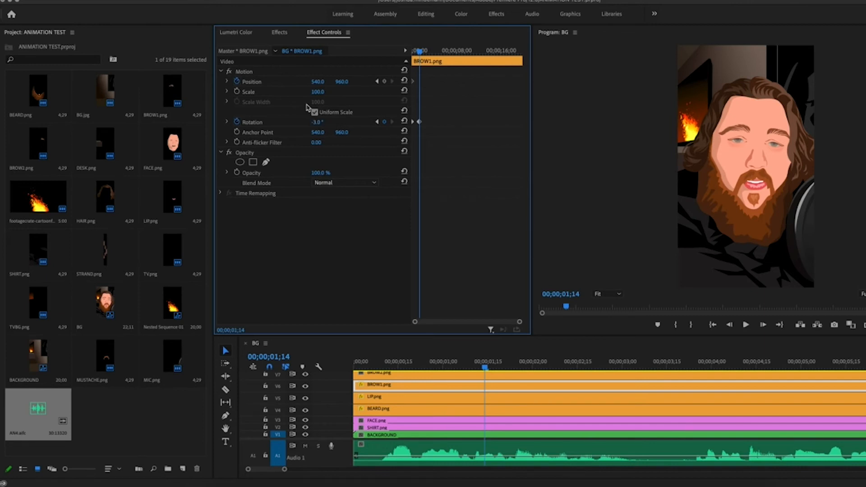
drag(420, 51, 439, 126)
key(space)
key(space)
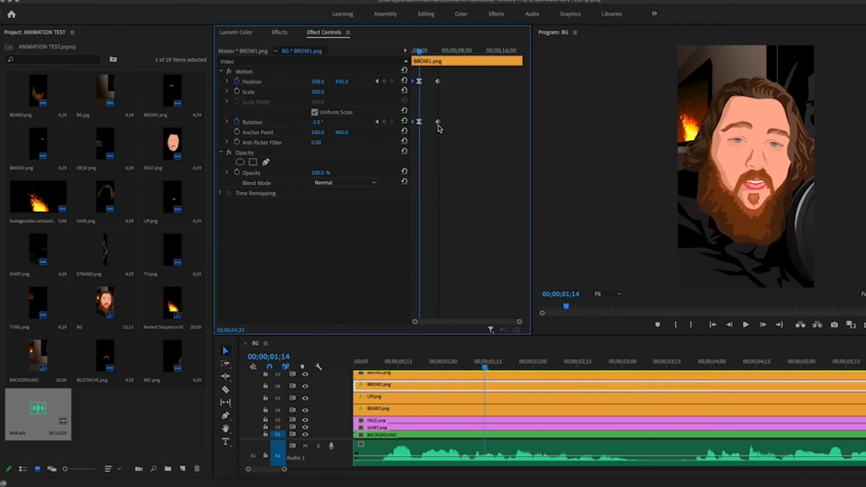
- Repeat BROW1.png's Position and Rotation keyframe group two more times along the clip
drag(414, 124, 451, 124)
drag(491, 75, 402, 129)
drag(457, 122, 495, 122)
- Copy all of BROW1.png's Position and Rotation keyframes onto BROW2.png at 00;00;00;00
key(ctrl+a)
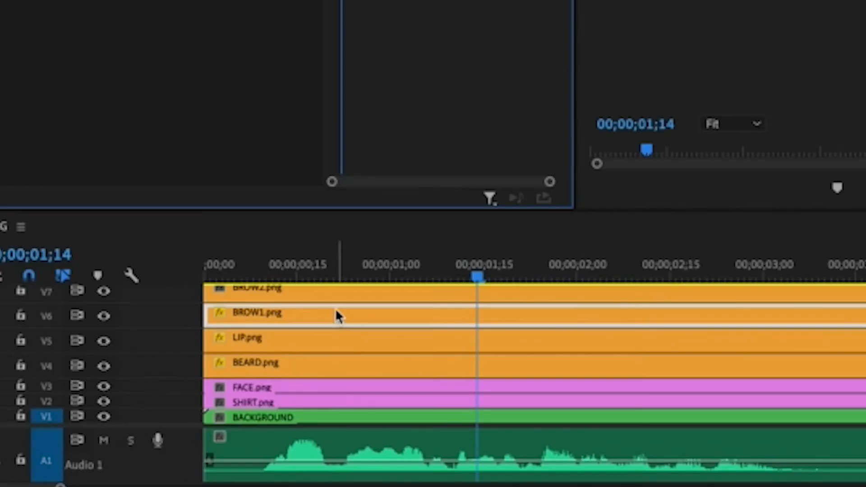
click(417, 376)
drag(427, 54, 390, 56)
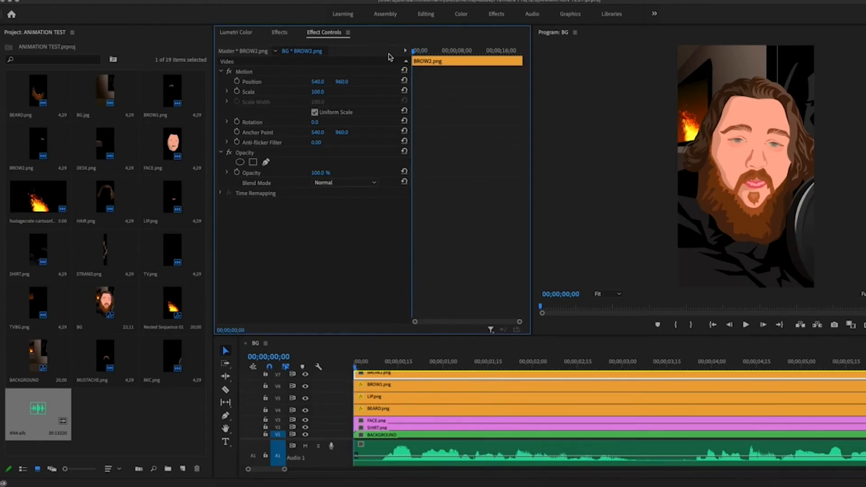
key(ctrl+v)
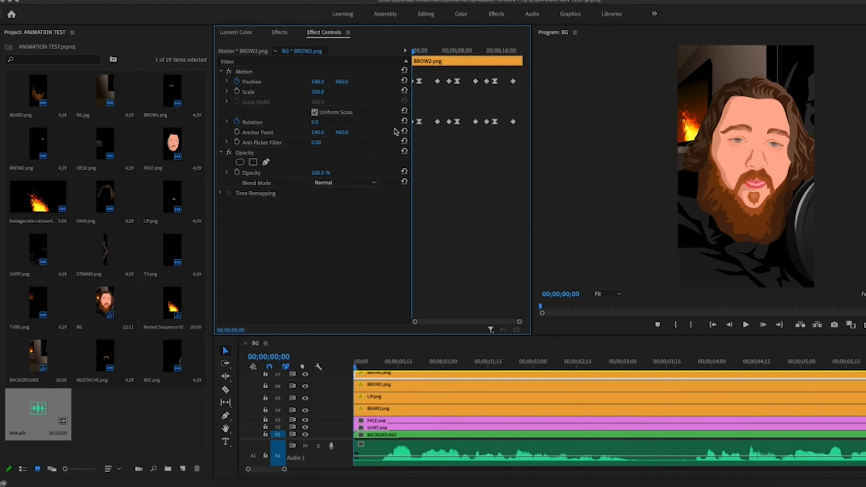
- Set BROW2.png's Rotation to 3.0° at each of its raised-brow keyframes
click(227, 122)
click(227, 122)
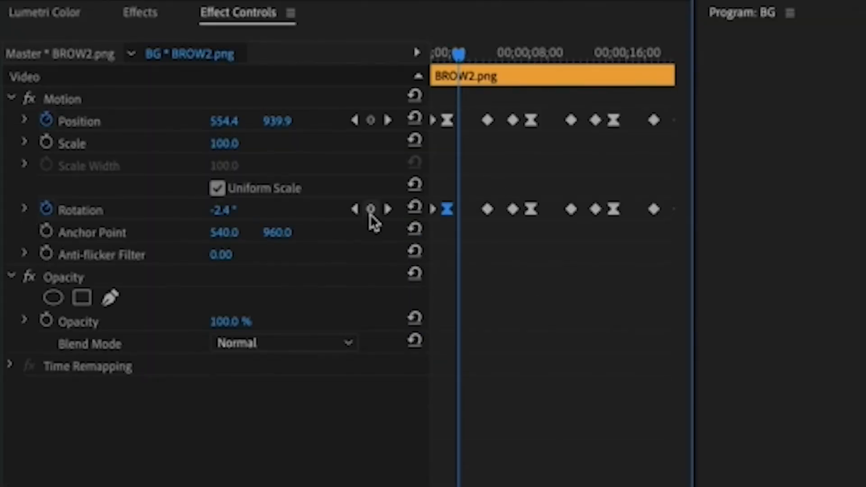
click(355, 210)
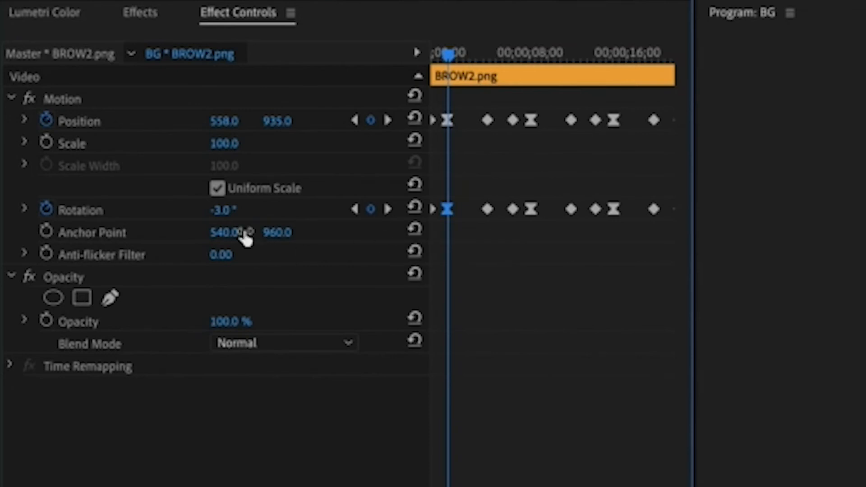
click(221, 211)
text(3)
key(Return)
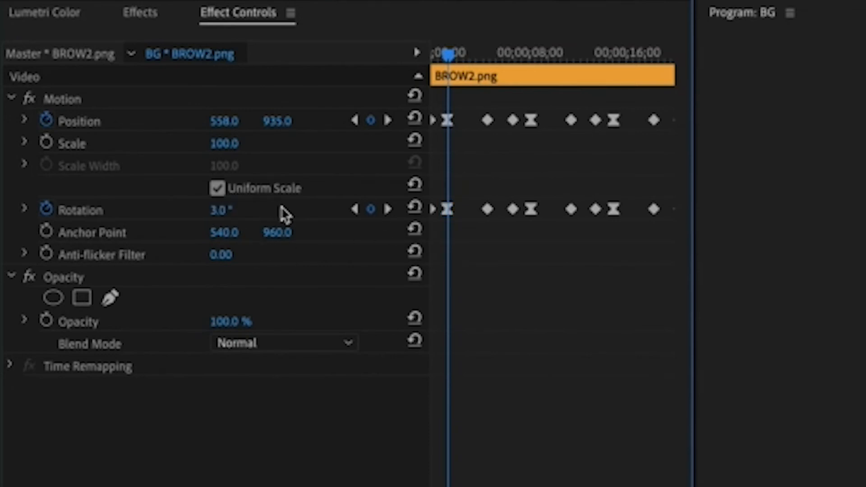
click(388, 210)
click(388, 209)
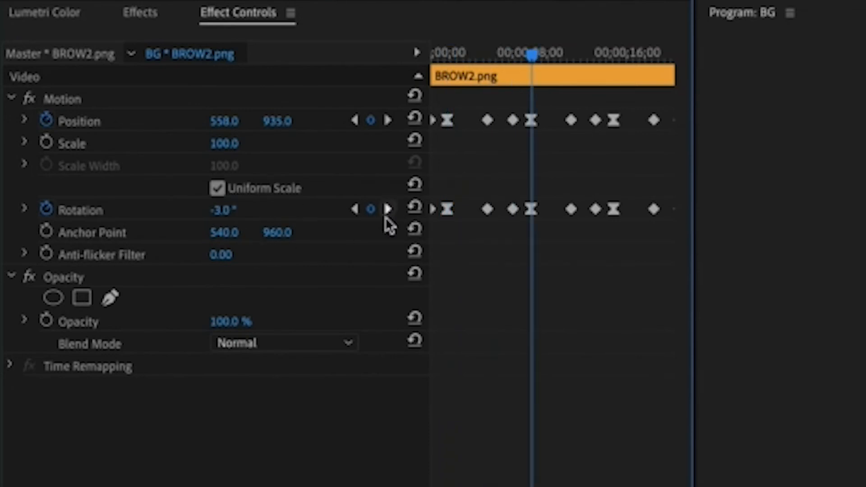
click(226, 210)
text(3)
key(Return)
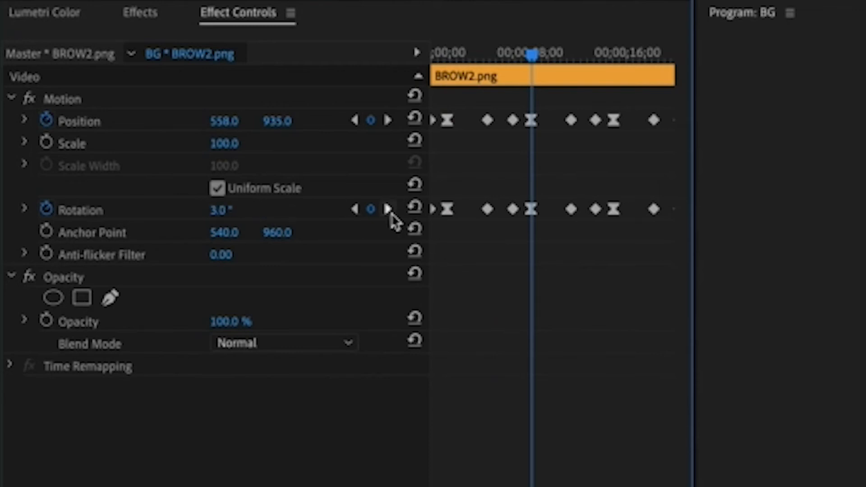
click(387, 209)
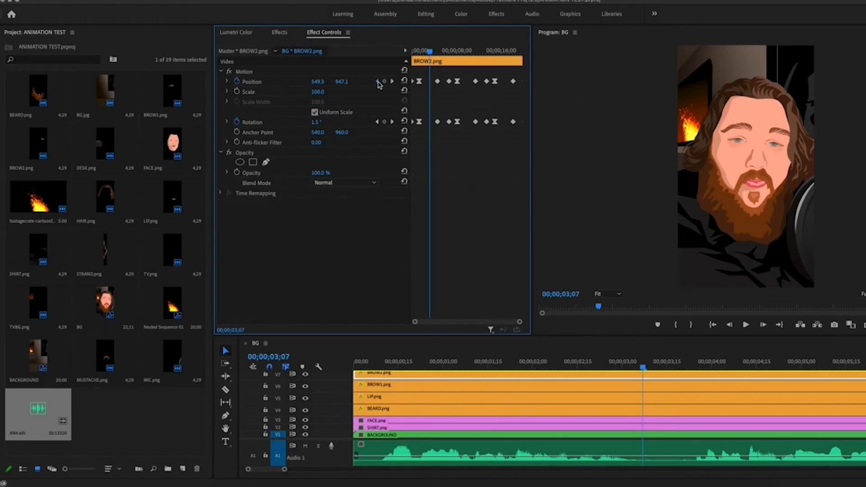
- Set BROW2.png's raised Position at 00;00;01;13 to 506.0, 913.0 and replace the two other raised Position keyframes with copies of it
click(378, 81)
mouse_move(321, 84)
mouse_down()
mouse_move(295, 83)
mouse_move(334, 82)
mouse_up()
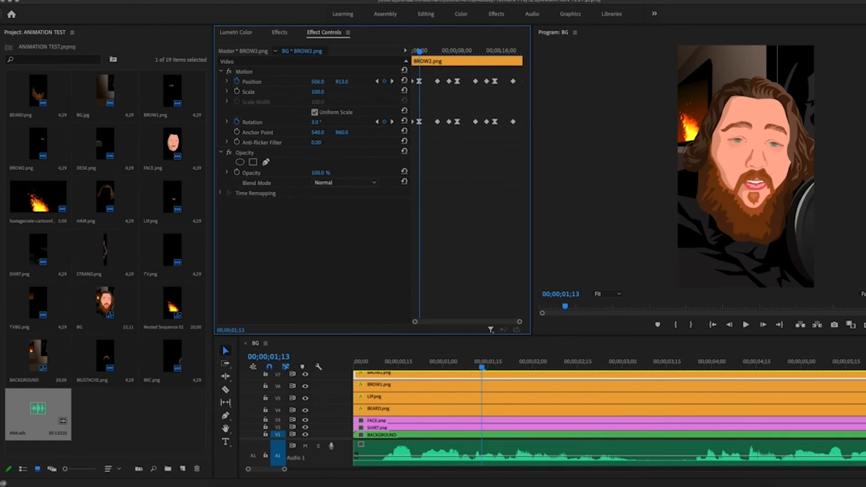
click(392, 81)
click(392, 82)
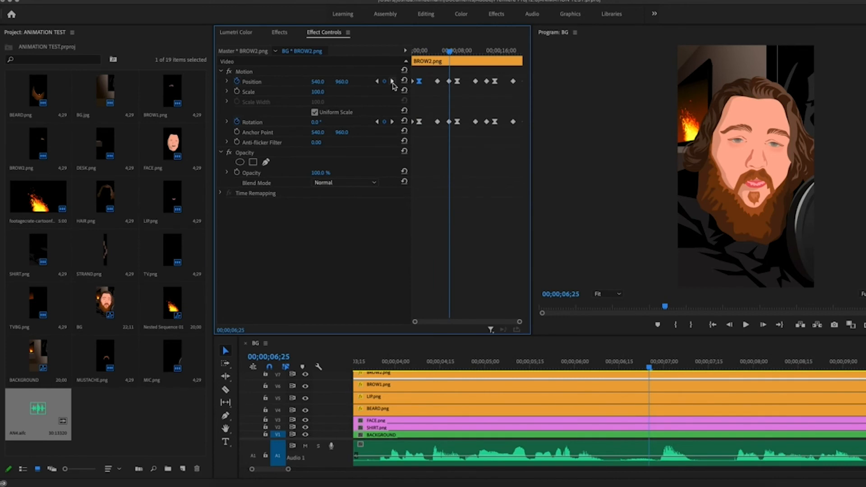
click(392, 82)
key(Delete)
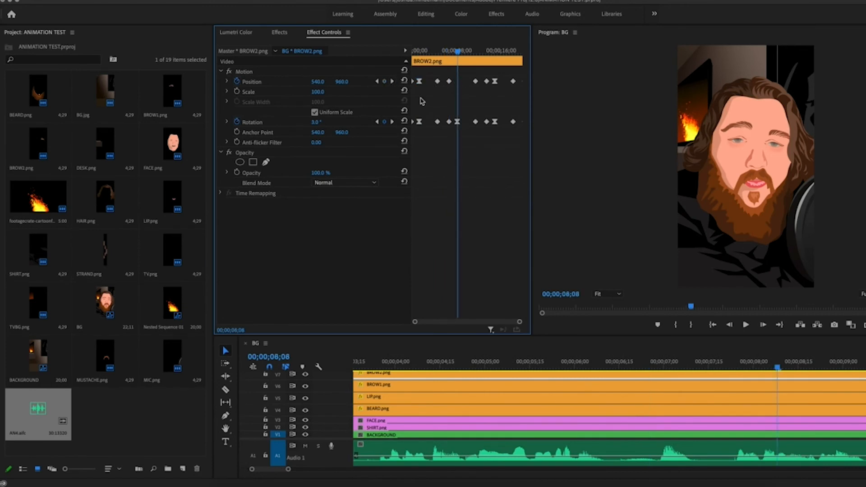
drag(419, 82, 457, 82)
click(392, 81)
click(392, 82)
click(392, 81)
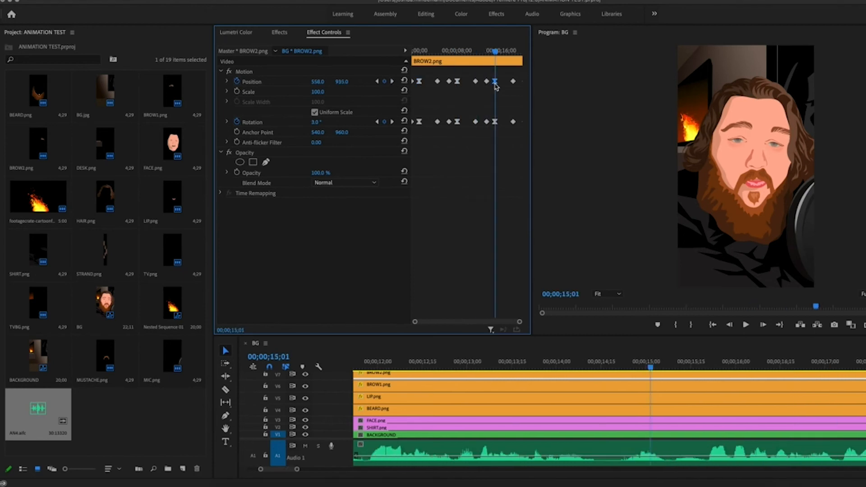
key(Delete)
drag(459, 84, 495, 84)
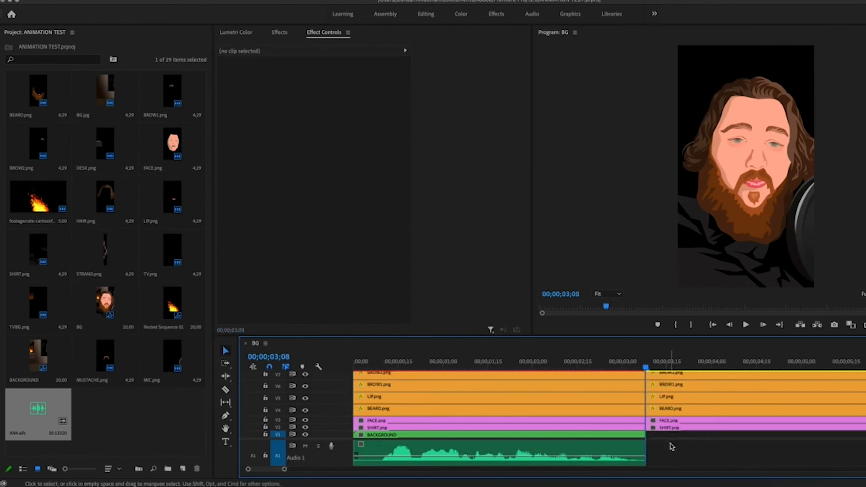
- Nest the MUSTACHE, HAIR, BROW2, BROW1, LIP, BEARD and FACE clips into one sequence named FACE
click(629, 384)
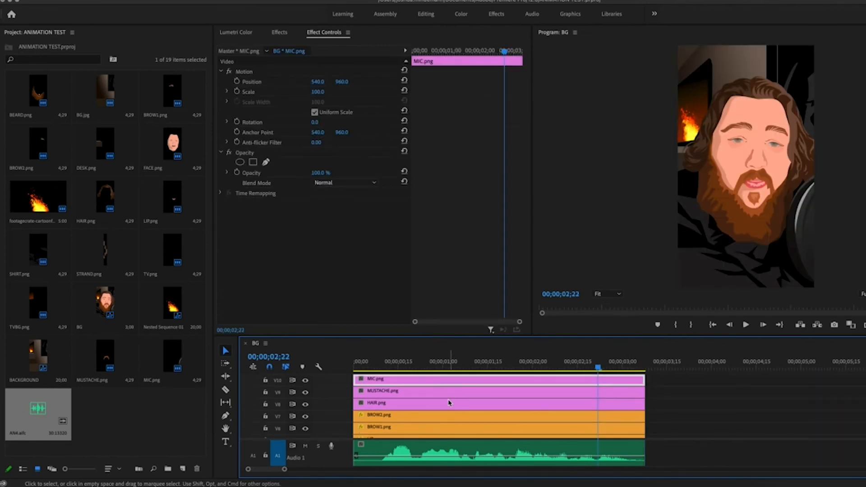
click(448, 391)
click(443, 404)
click(440, 392)
shift+click(437, 404)
shift+click(436, 416)
shift+click(434, 427)
scroll(473, 426, down, 3)
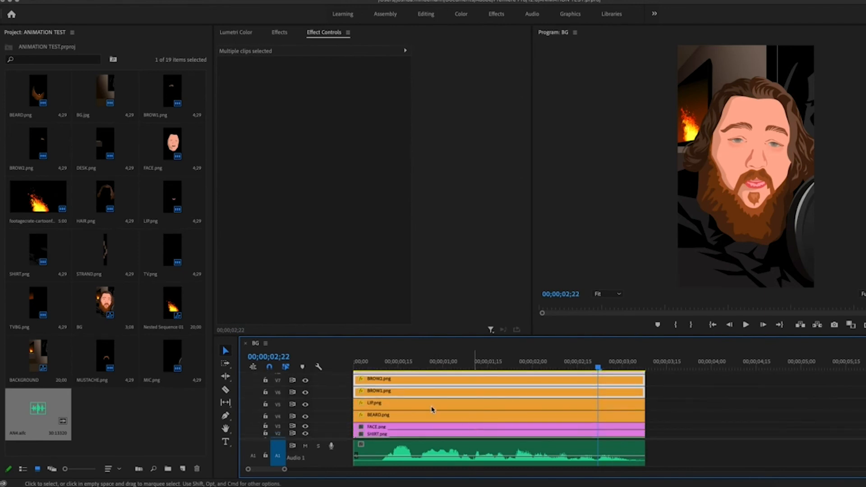
shift+click(432, 409)
shift+click(429, 420)
shift+click(428, 428)
right_click(467, 387)
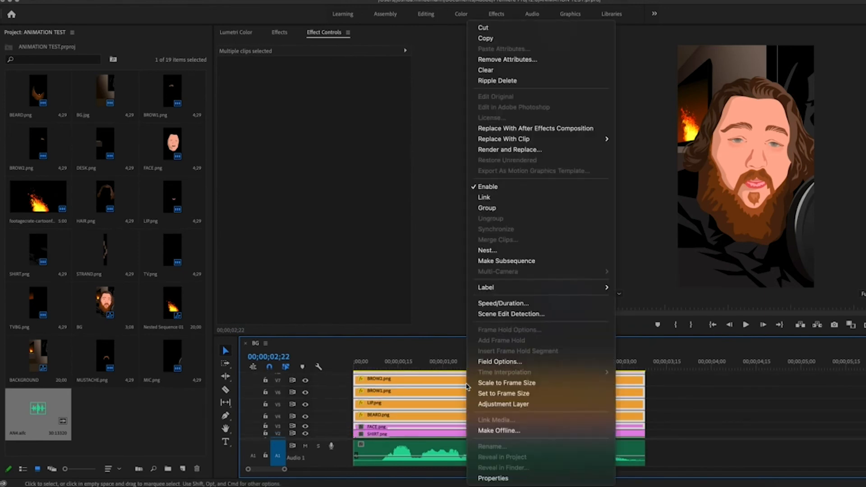
click(504, 225)
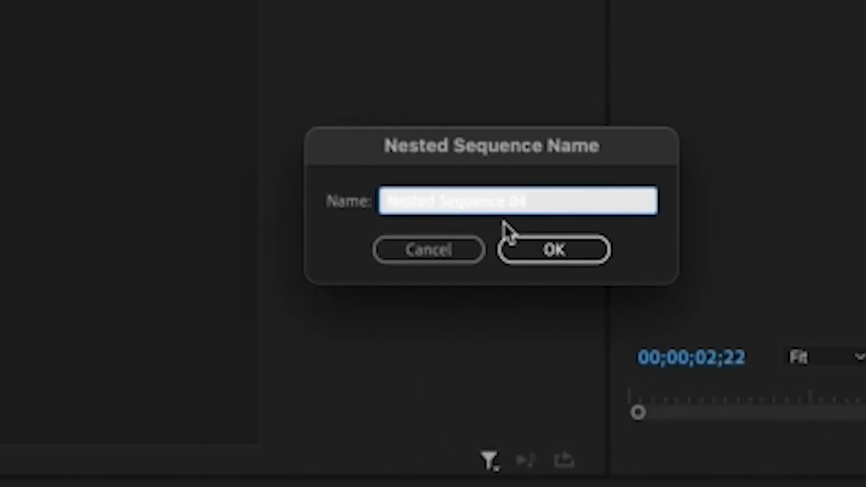
click(527, 203)
drag(535, 202, 332, 209)
text(FACE)
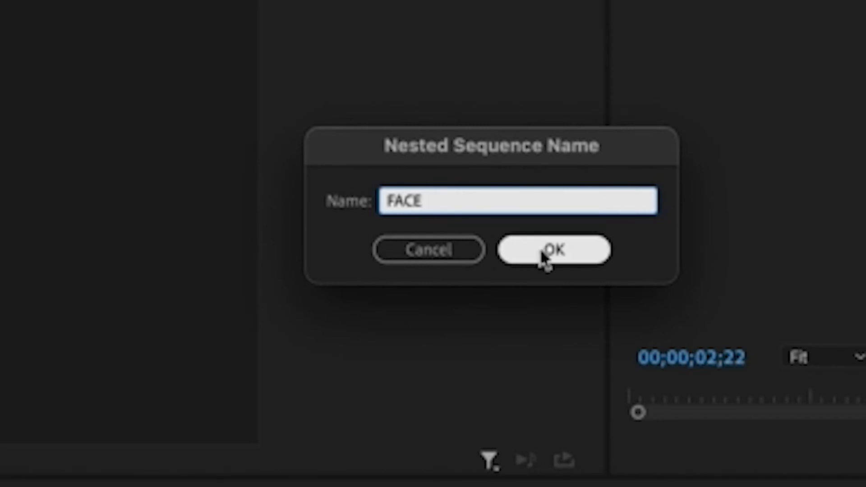
click(546, 257)
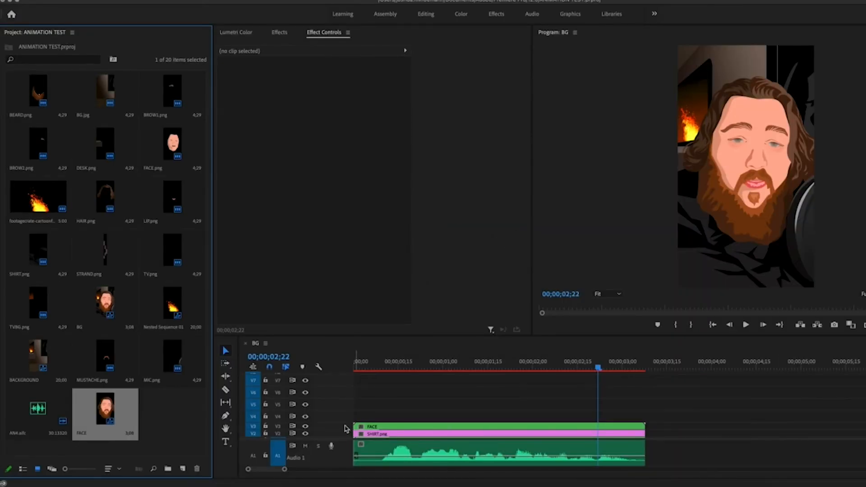
- Move MIC.png down to V4, directly above the nested FACE clip, and enlarge the FACE track
drag(344, 427, 342, 425)
scroll(453, 385, up, 4)
drag(452, 376, 454, 436)
scroll(453, 416, down, 2)
scroll(454, 415, down, 2)
drag(449, 386, 449, 398)
drag(449, 398, 449, 398)
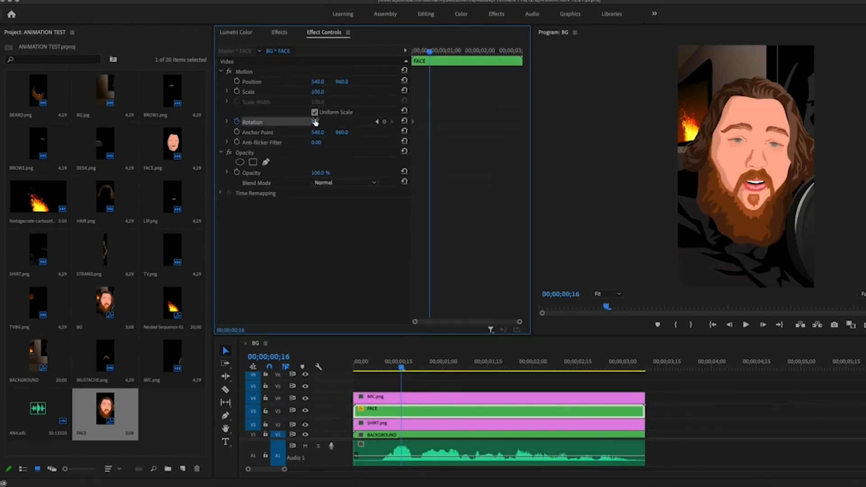
- Keyframe the FACE nest's Rotation to 3° at 00;00;00;16, followed by 1° and 4° at successive points in the speech
click(315, 122)
text(3)
key(Return)
key(space)
click(318, 122)
text(1)
key(Return)
drag(457, 52, 505, 53)
click(317, 122)
text(4)
key(Return)
- Keyframe the FACE nest's Rotation to -2°, 0° and finally -4° at the clip's end, and play back the head movement
click(318, 122)
text(-2)
key(Return)
click(318, 122)
text(0)
key(Return)
key(space)
click(316, 122)
text(-4)
key(Return)
key(Home)
key(space)
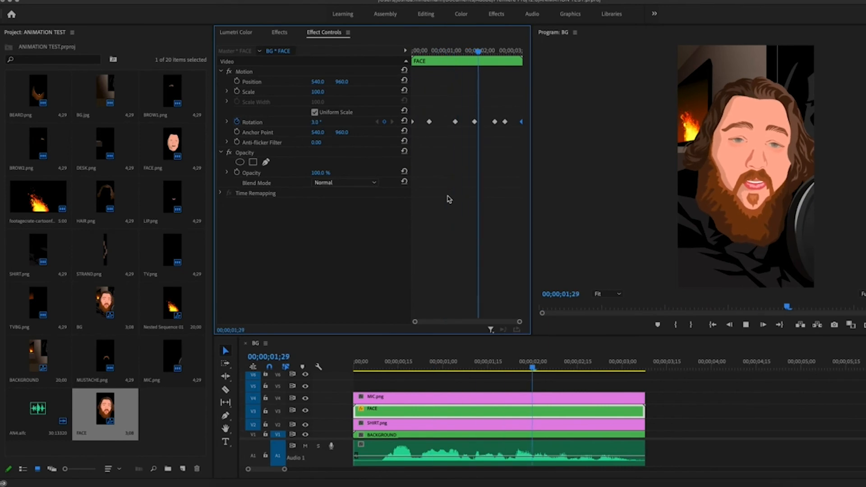
- Add STRAND.png on V5 above MIC.png at the sequence start
drag(105, 254, 357, 391)
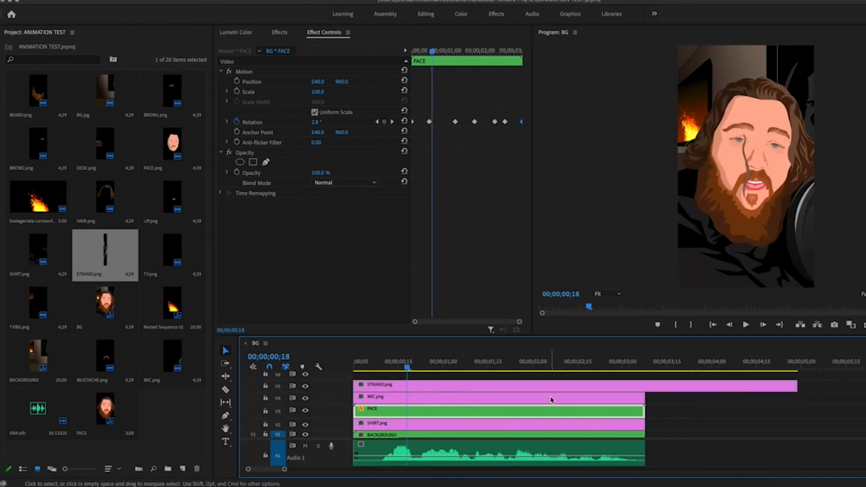
- Trim STRAND.png on V5 to end with the clips below it and enable Rotation keyframing on it
click(561, 387)
drag(796, 387, 645, 401)
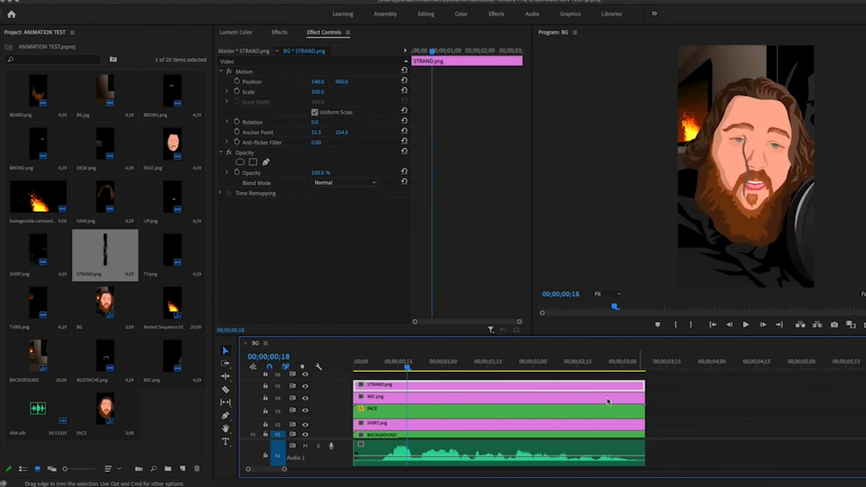
click(607, 293)
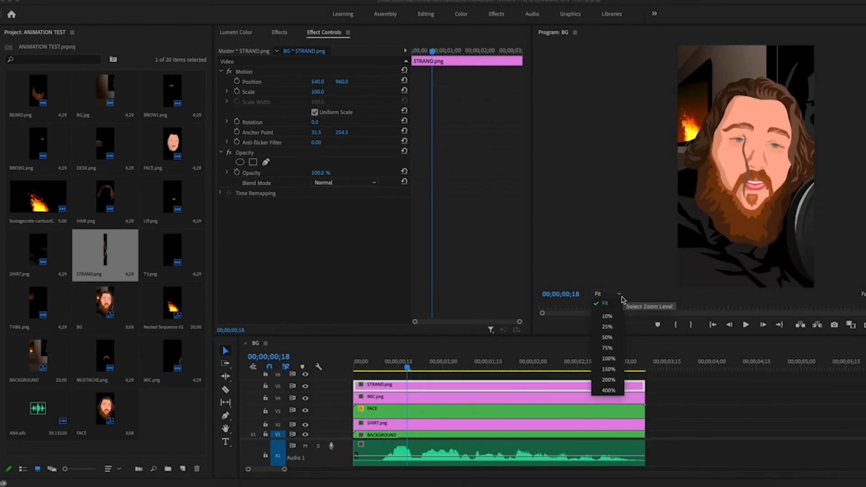
click(617, 380)
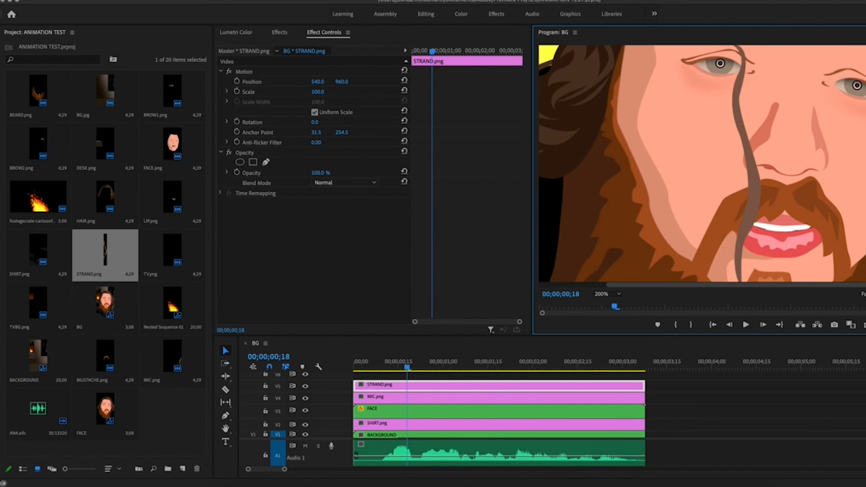
scroll(702, 163, up, 1)
click(236, 122)
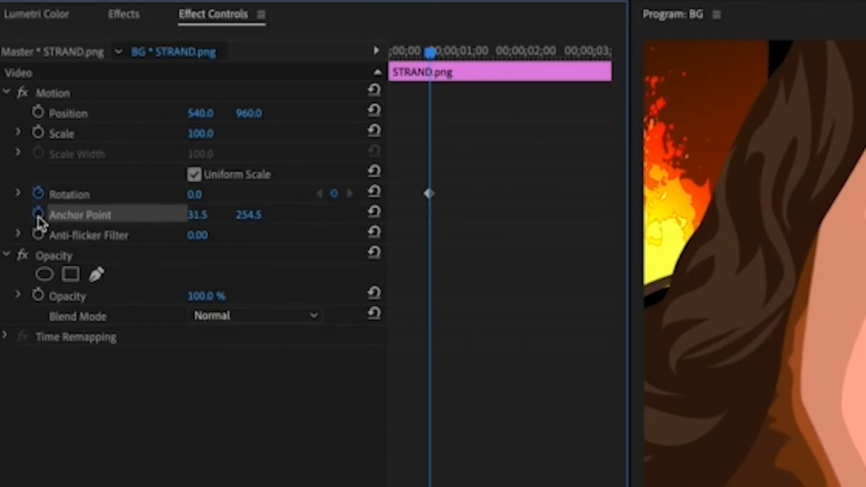
- Leave Anchor Point unkeyframed and move STRAND.png's anchor point to the strand's upper tip at 1.5, 0.5
click(38, 214)
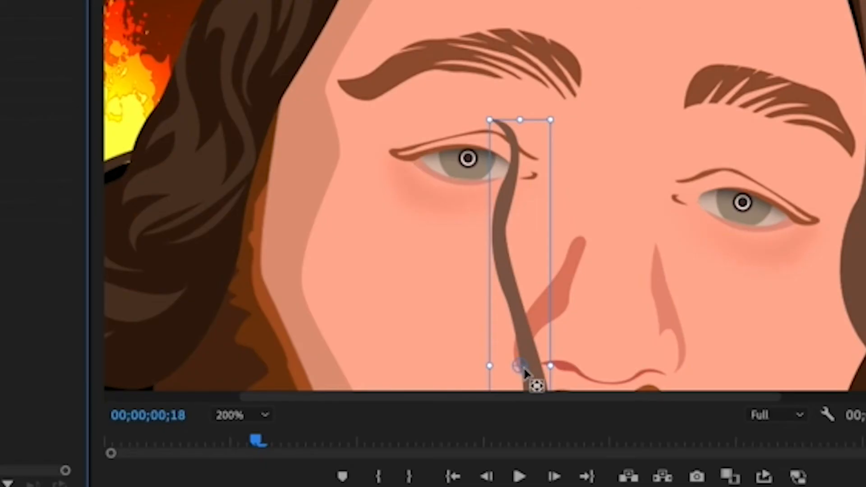
drag(523, 367, 530, 239)
drag(518, 172, 499, 131)
click(158, 346)
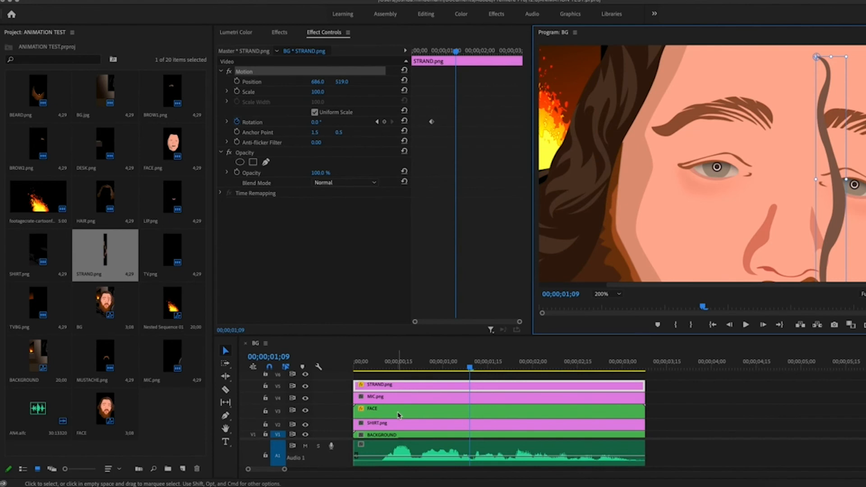
- Copy STRAND.png into the FACE nest on V10 above MUSTACHE.png and place it over the hair at position 846, 381
click(406, 389)
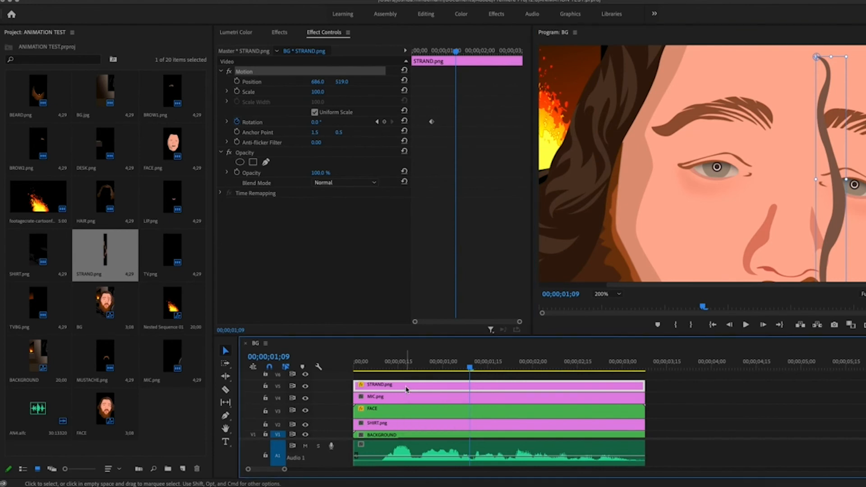
double_click(381, 416)
click(667, 366)
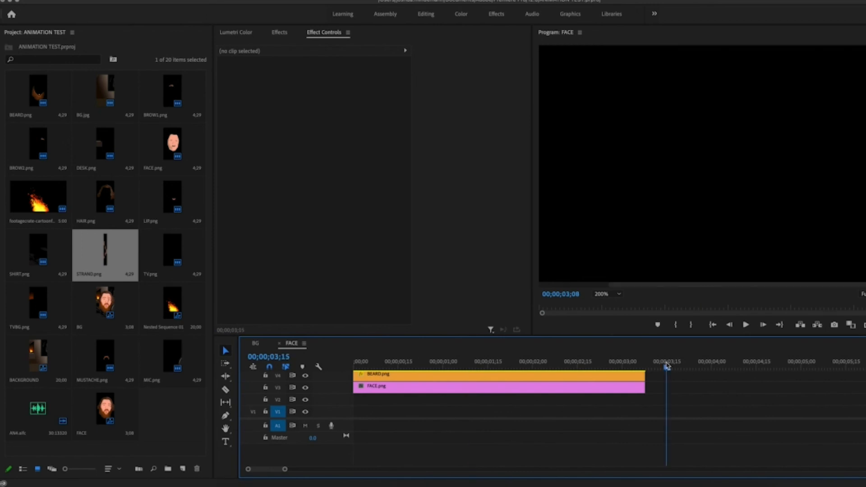
key(period)
scroll(424, 425, left, 5)
scroll(666, 390, up, 8)
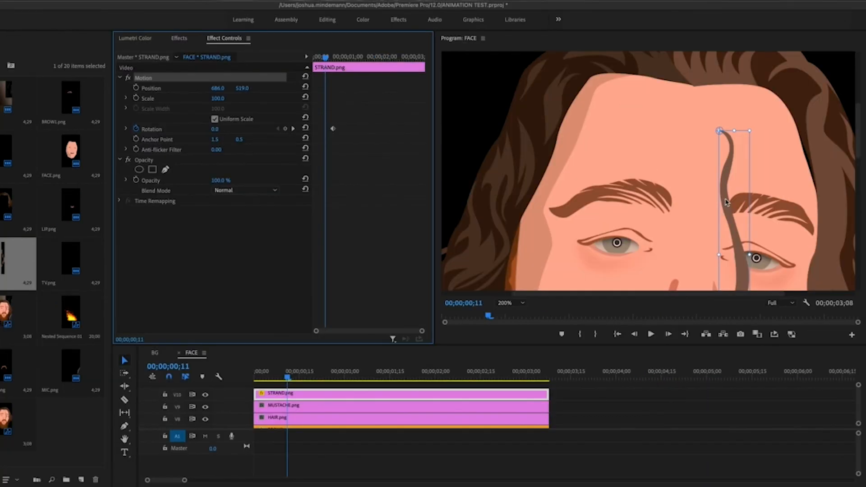
drag(729, 176, 805, 134)
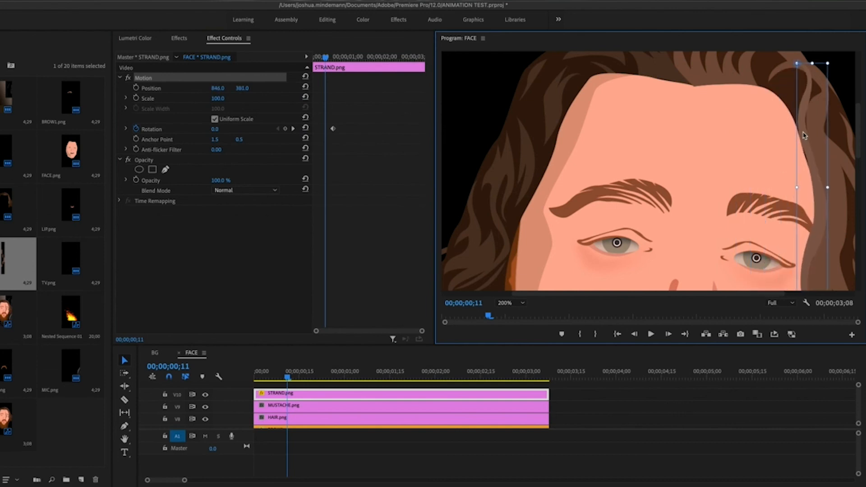
- Copy all Rotation keyframes of the FACE clip in the BG sequence and paste them onto STRAND.png inside the FACE nest
click(155, 352)
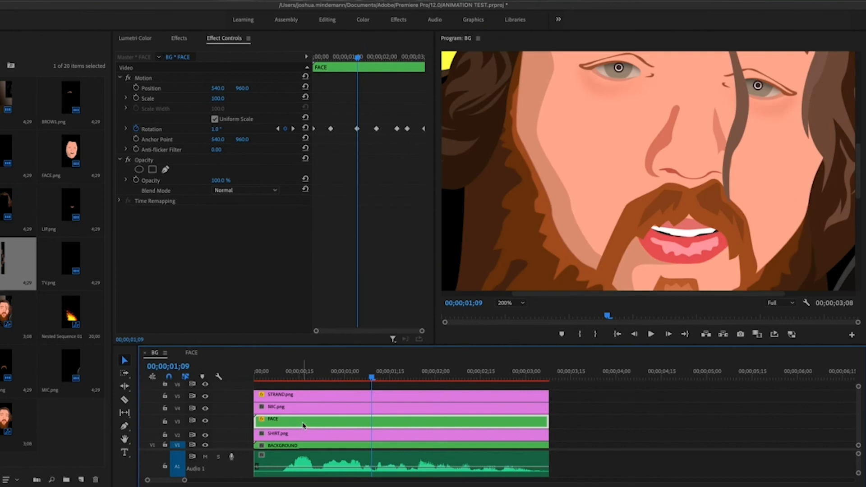
click(347, 128)
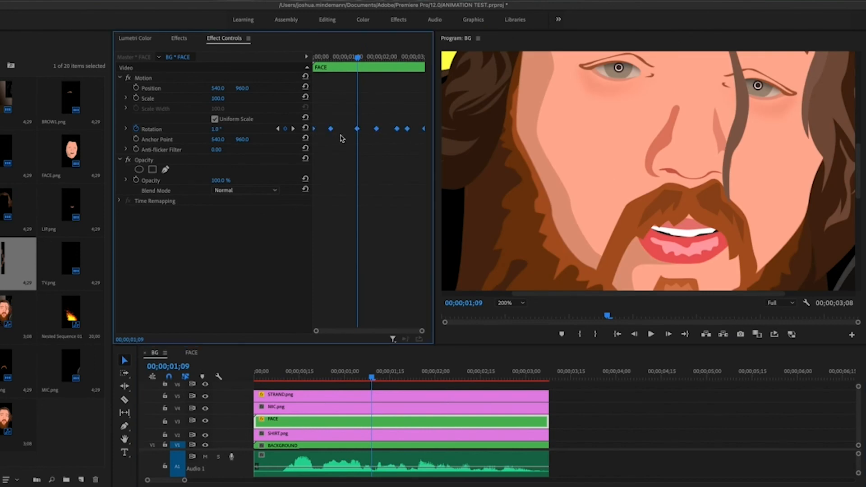
right_click(332, 131)
click(356, 164)
double_click(311, 422)
click(319, 396)
click(271, 60)
- Play back the FACE nest from the start to examine the strand's motion against the forehead and hair
key(Home)
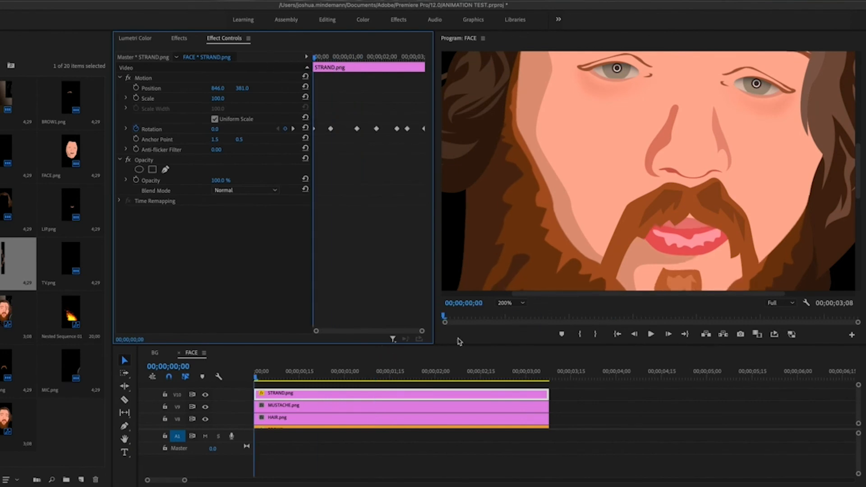
drag(857, 167, 857, 133)
key(space)
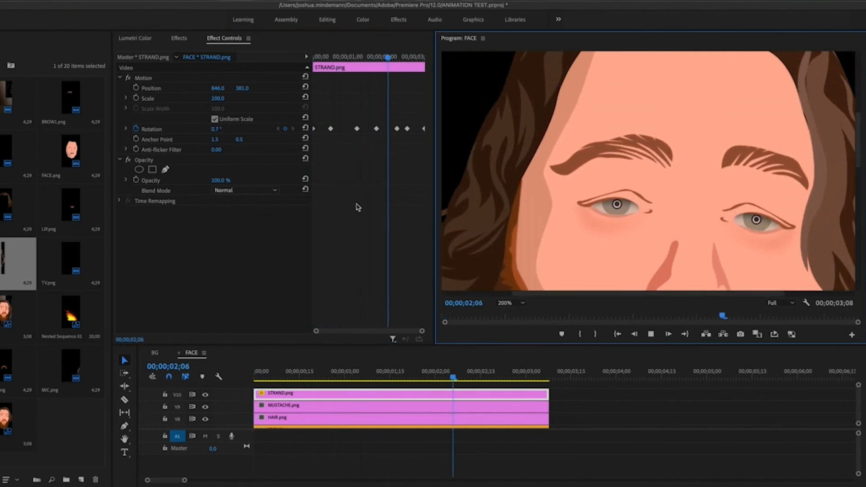
- Set STRAND.png's second Rotation keyframe to -3° so the strand swings opposite to the head
click(277, 129)
click(278, 130)
click(278, 129)
click(277, 130)
click(278, 130)
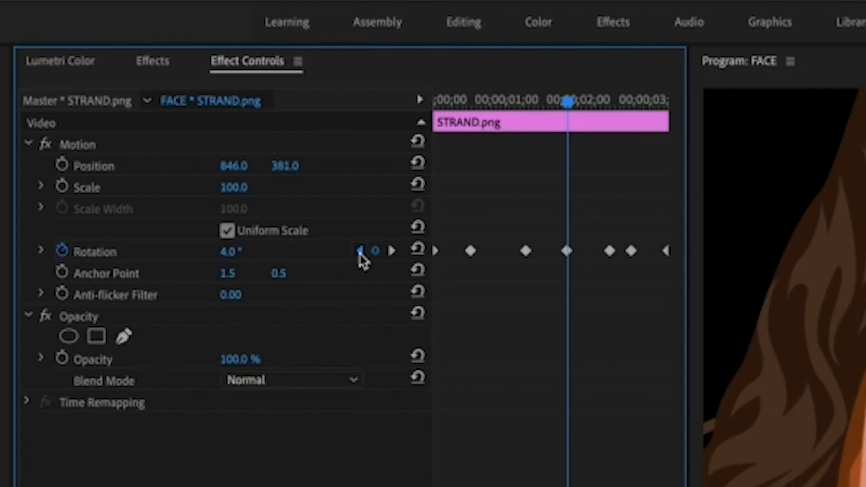
click(278, 130)
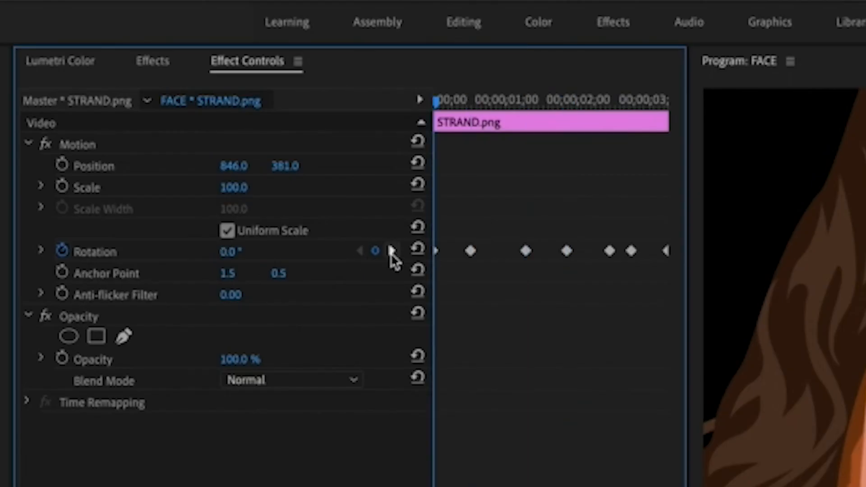
click(391, 251)
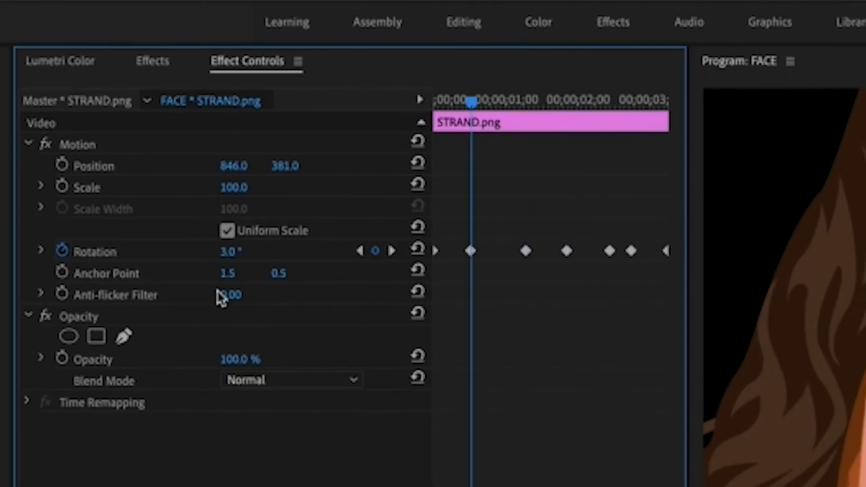
click(232, 252)
text(-3)
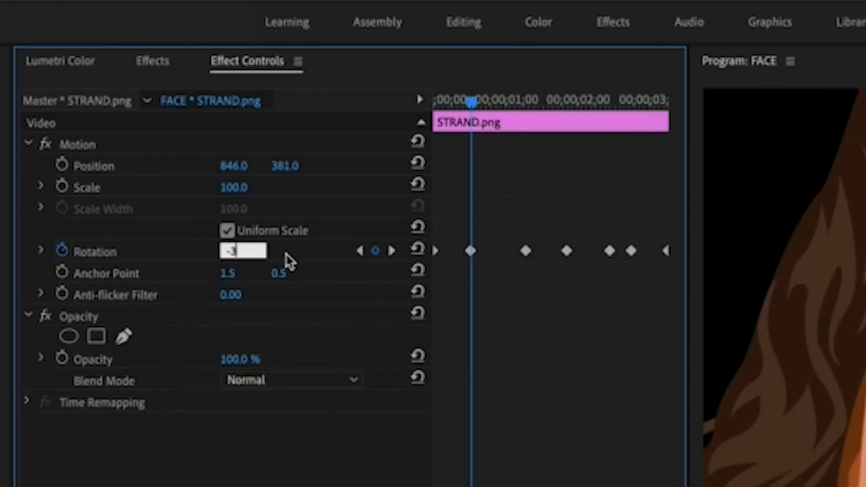
key(Return)
- Set STRAND.png's third Rotation keyframe to -1° and its fourth to -4°
click(392, 250)
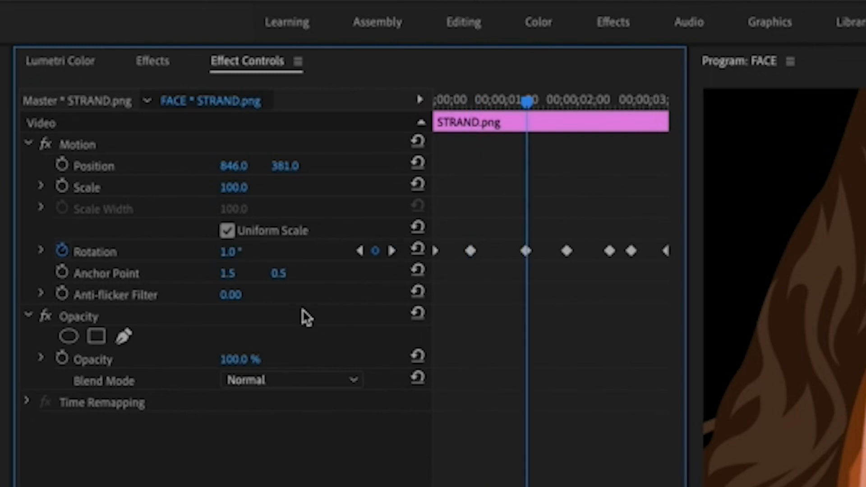
click(243, 250)
text(0)
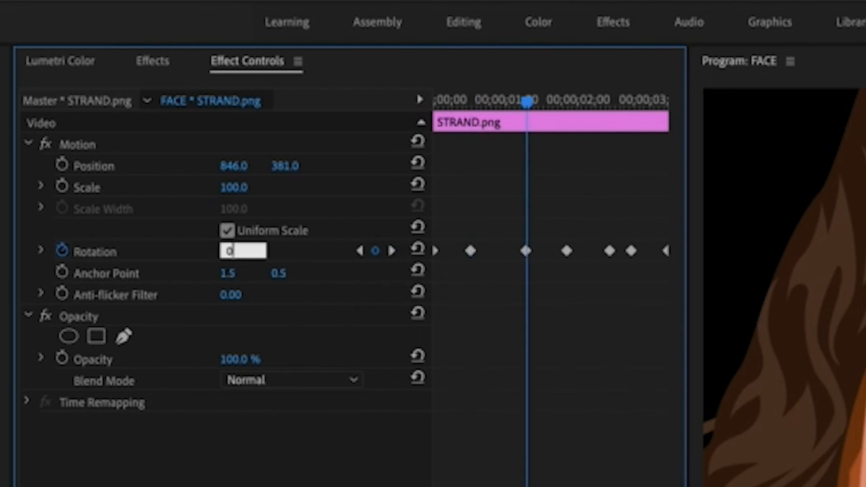
text(4)
key(Return)
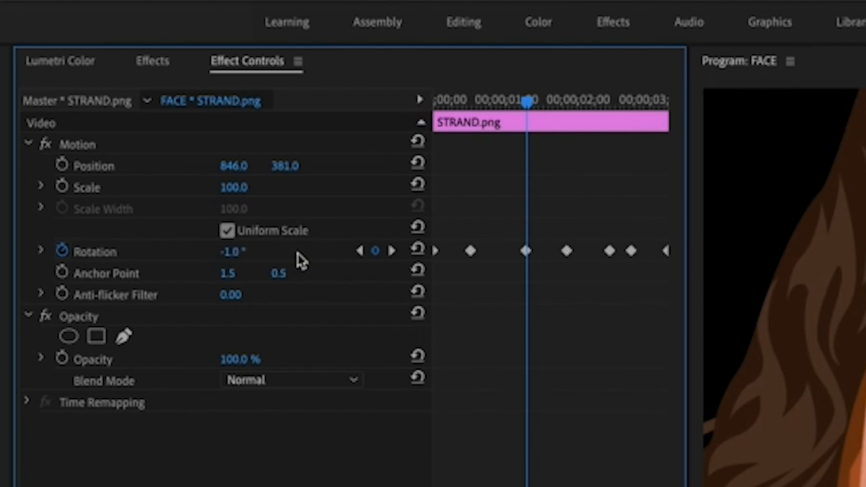
click(391, 251)
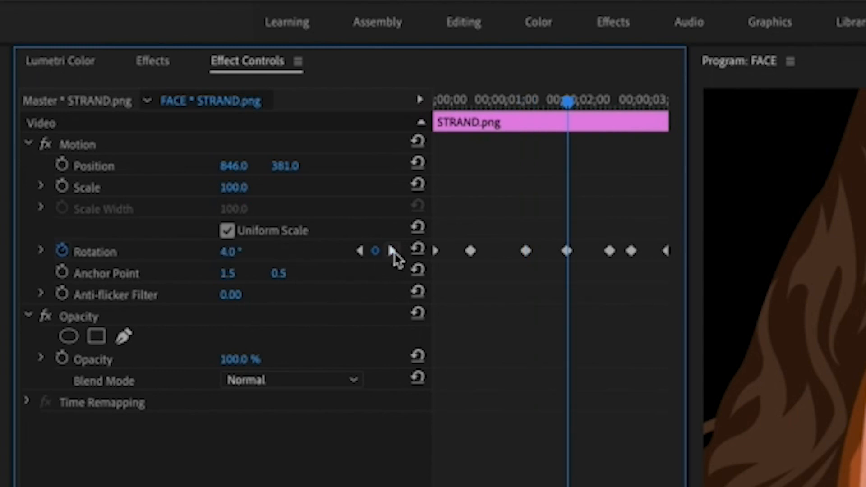
click(232, 252)
text(-4)
key(Return)
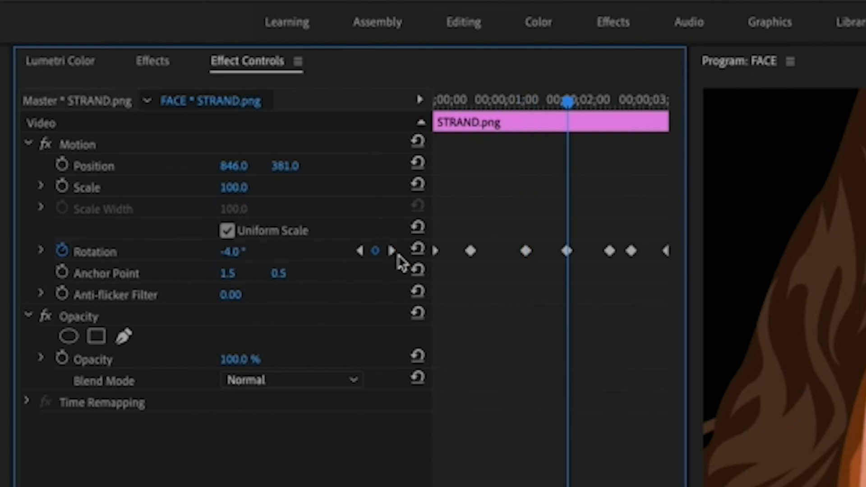
- Set STRAND.png's fifth Rotation keyframe to 2° and go on to the following keyframe
click(392, 250)
click(230, 254)
text(2)
key(Return)
click(391, 251)
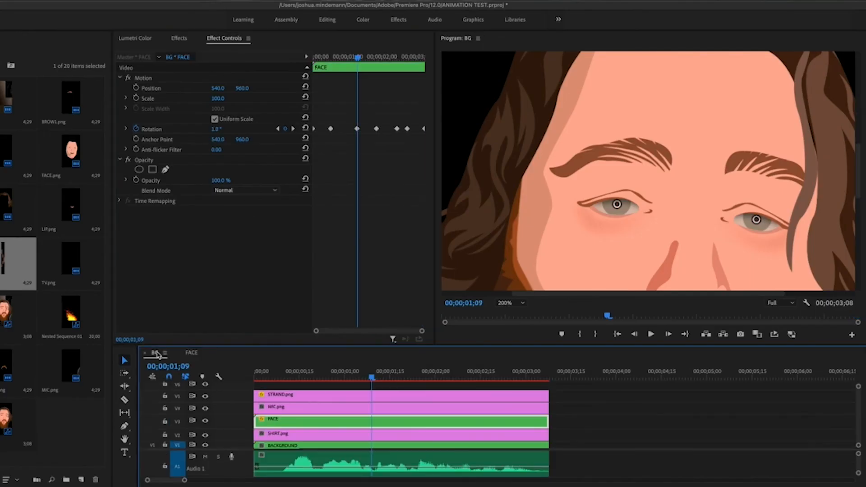
- Delete the original STRAND.png from V5 in the BG sequence and play back the animation from the start at 100% zoom
click(505, 303)
click(509, 386)
click(352, 396)
key(Delete)
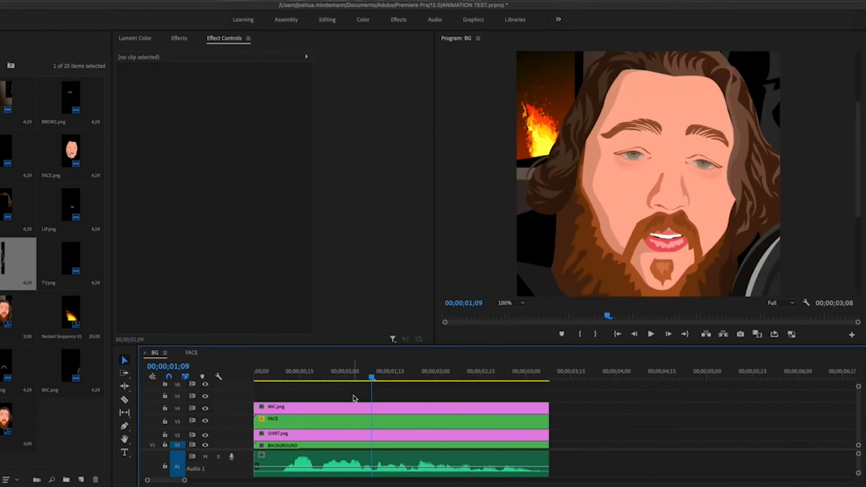
drag(371, 378, 231, 385)
key(space)
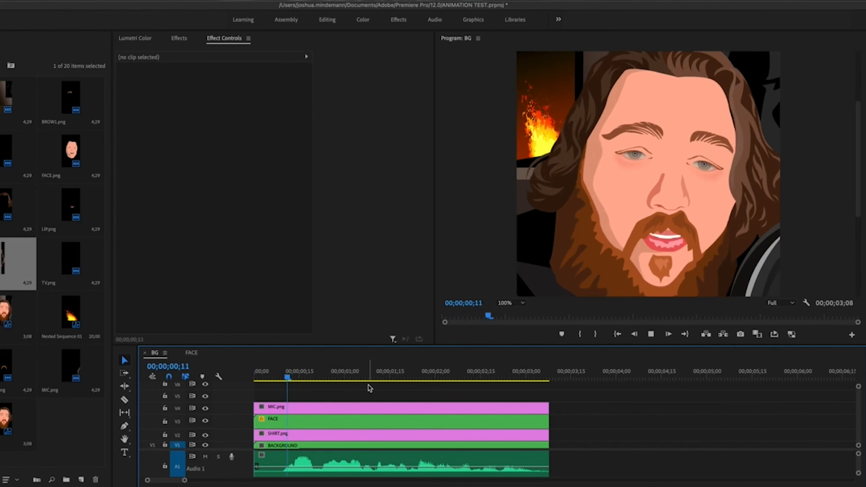